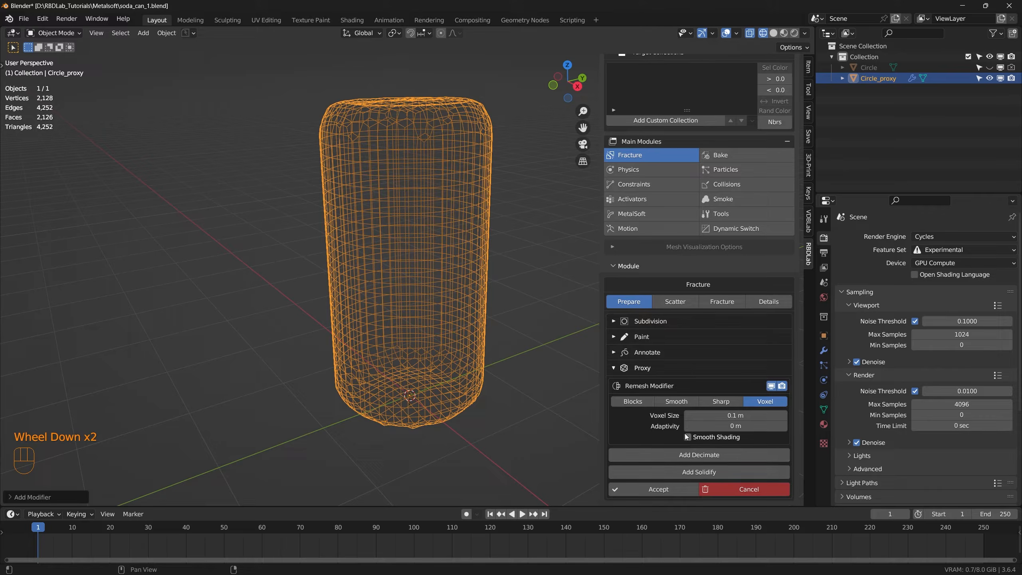
# Step: Enable smooth shading on the can proxy's Remesh, add a Solidify modifier 0.02 m thick, and accept the proxy modifiers
pyautogui.click(686, 437)
pyautogui.click(694, 474)
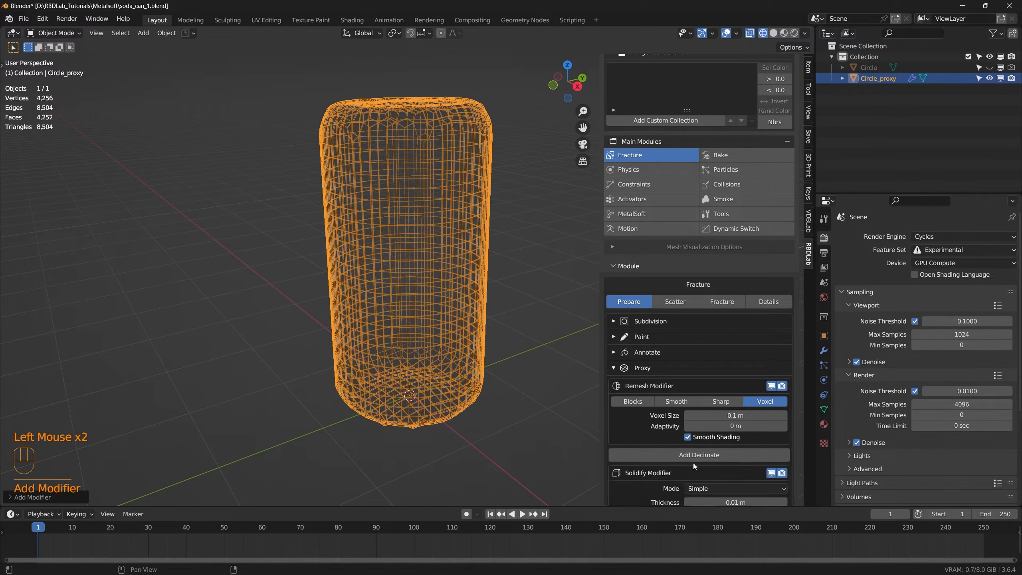
pyautogui.scroll(-2, 693, 463)
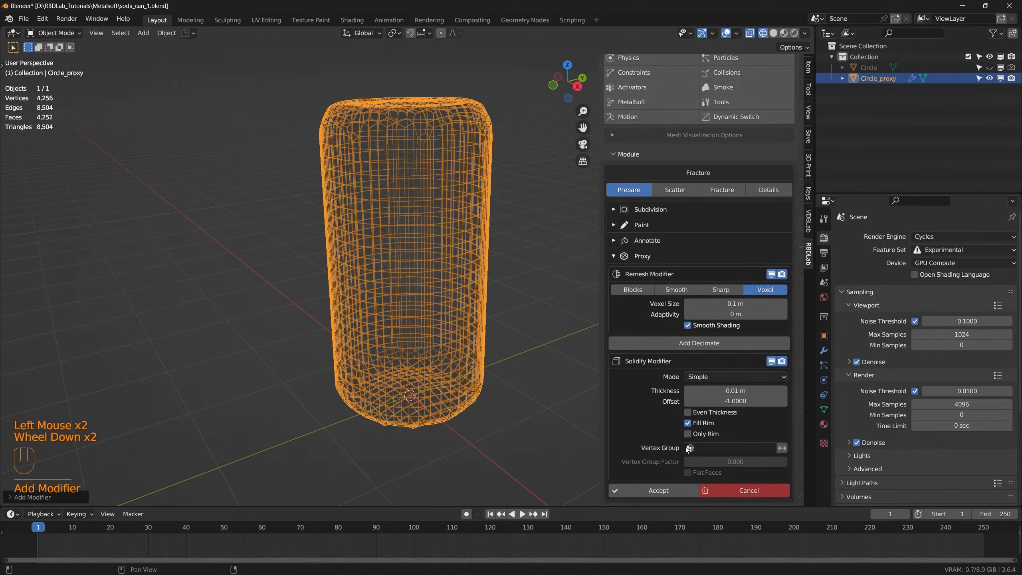
pyautogui.moveTo(466, 332)
pyautogui.mouseDown(button='middle')
pyautogui.moveTo(433, 340)
pyautogui.moveTo(463, 337)
pyautogui.mouseUp(button='middle')
pyautogui.click(730, 391)
pyautogui.write('0.02')
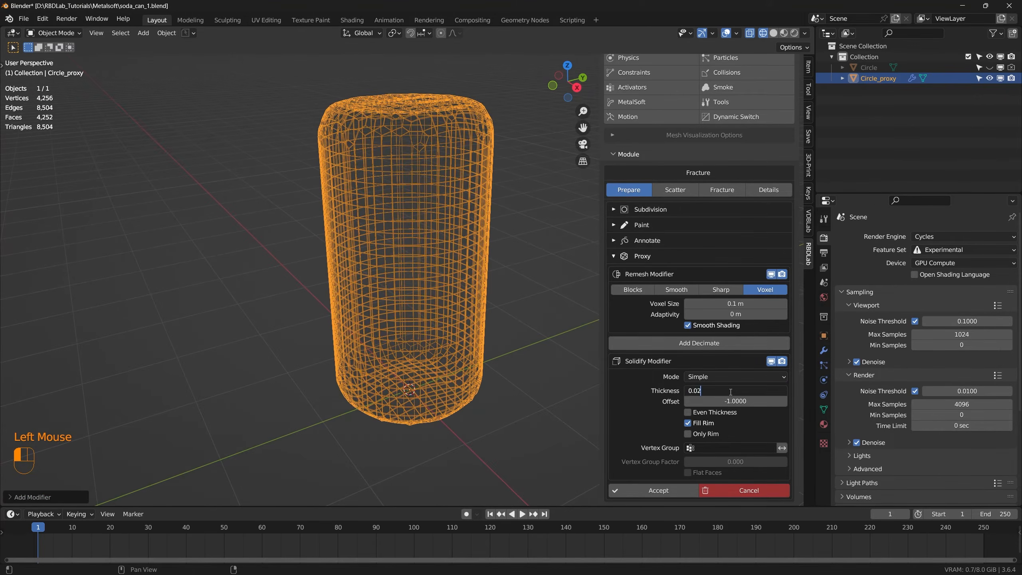
pyautogui.press('Return')
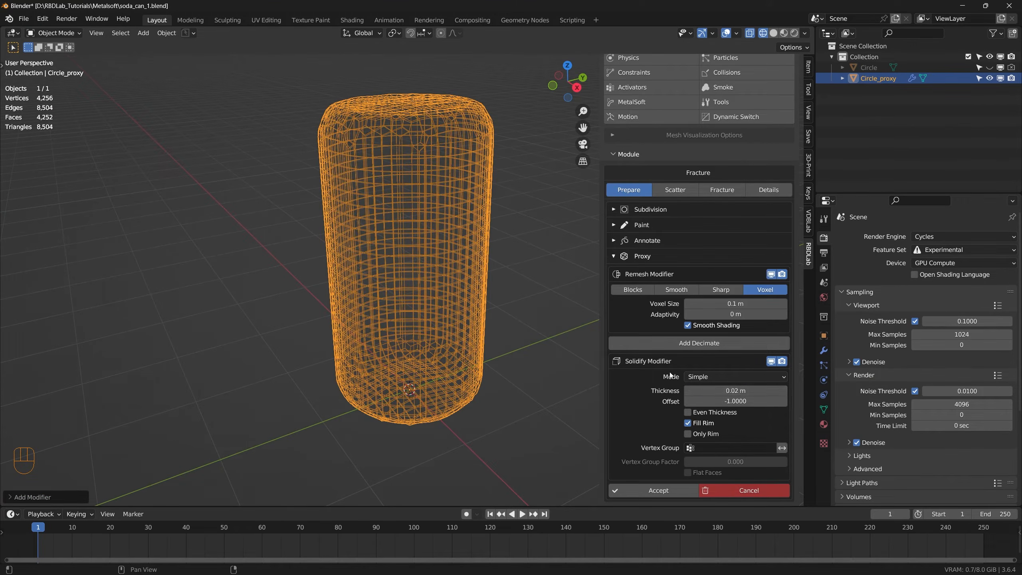
pyautogui.click(656, 491)
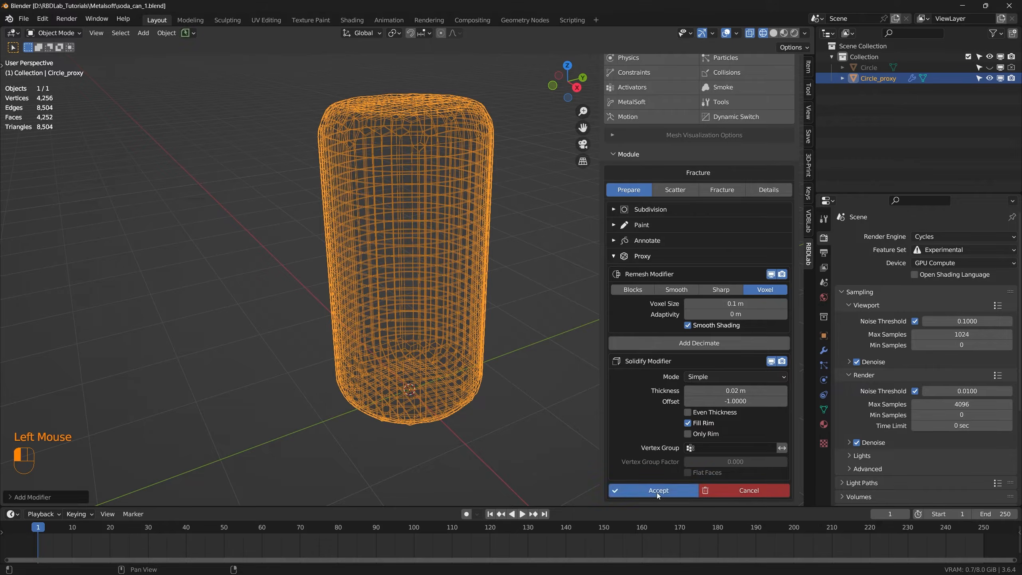
# Step: Add a Standard scatter with a count of 100 to the can proxy and fracture it from its own particles
pyautogui.moveTo(480, 392); pyautogui.dragTo(657, 319, button='middle')
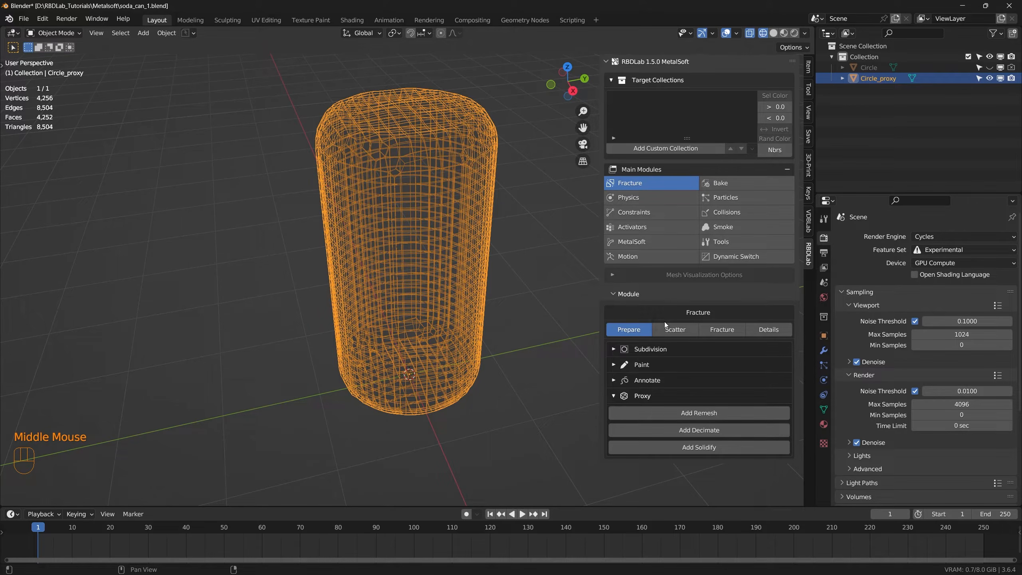
pyautogui.click(681, 331)
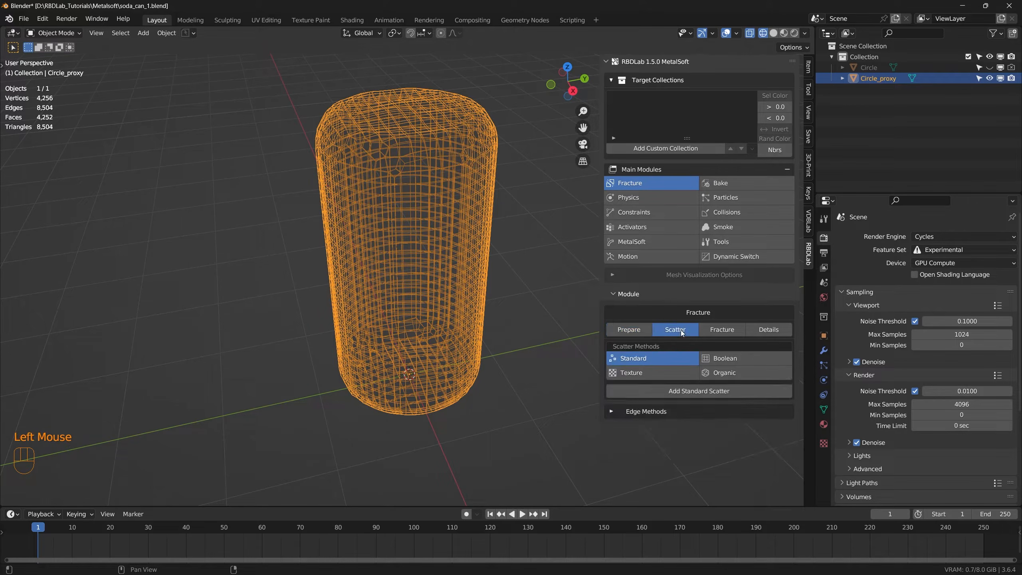
pyautogui.click(706, 393)
pyautogui.click(776, 365)
pyautogui.write('100')
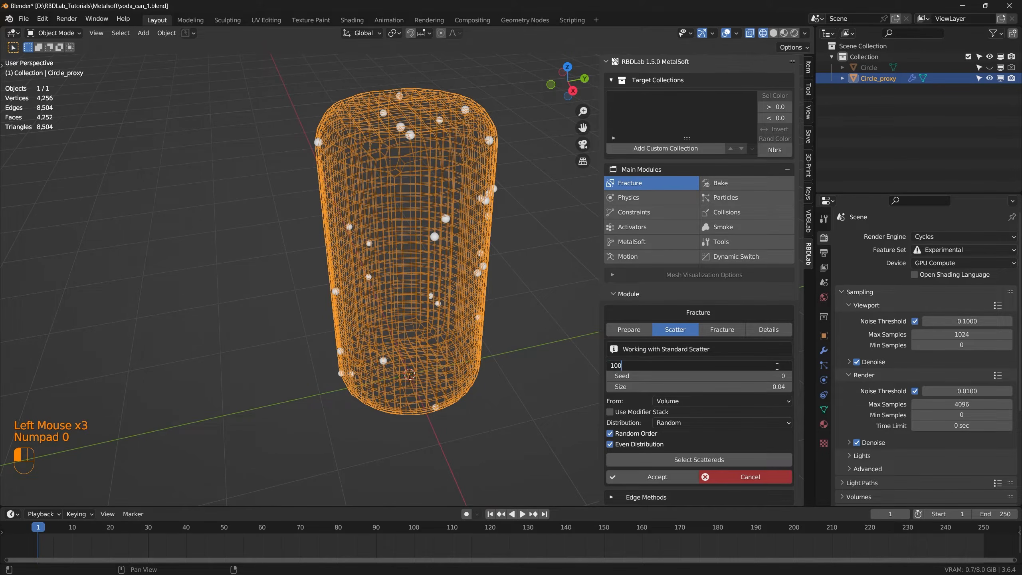
pyautogui.press('Return')
pyautogui.click(669, 478)
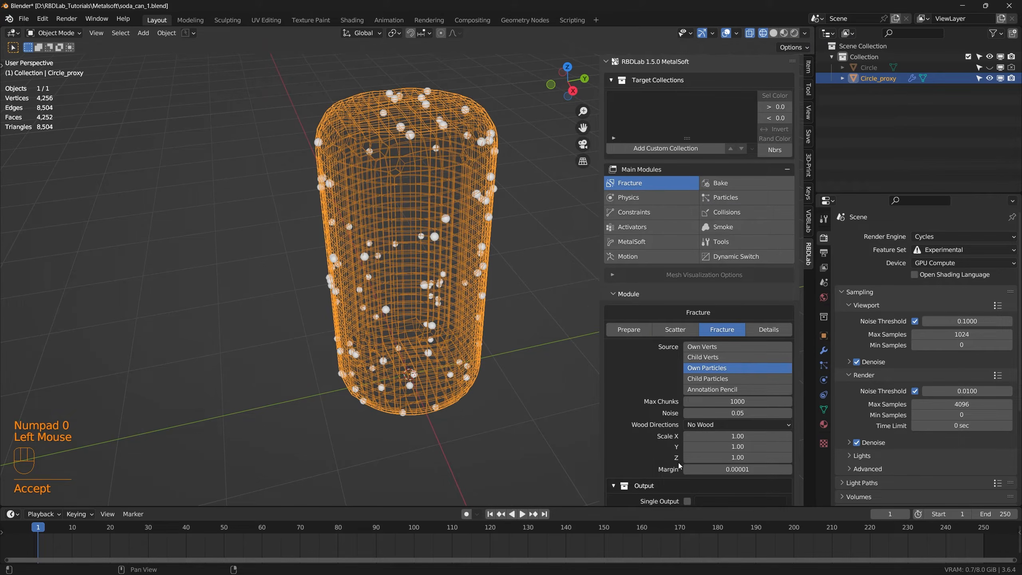
pyautogui.scroll(-3, 672, 435)
pyautogui.click(707, 493)
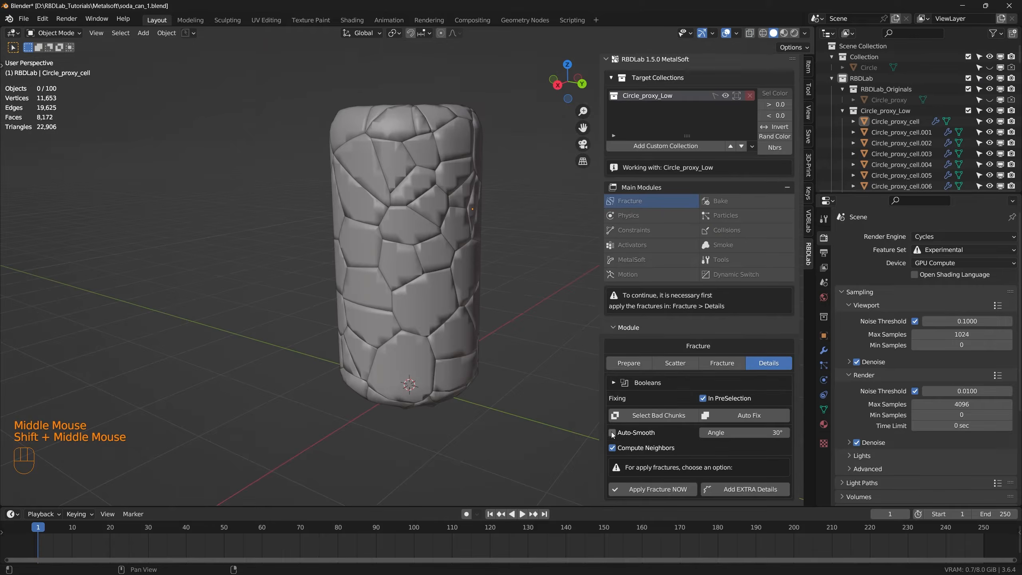
# Step: Enable Auto-Smooth on the fractured can chunks and apply the fracture
pyautogui.click(611, 432)
pyautogui.moveTo(476, 375)
pyautogui.mouseDown(button='middle')
pyautogui.moveTo(411, 313)
pyautogui.moveTo(512, 342)
pyautogui.moveTo(368, 308)
pyautogui.moveTo(372, 216)
pyautogui.moveTo(351, 214)
pyautogui.moveTo(264, 310)
pyautogui.moveTo(497, 284)
pyautogui.moveTo(423, 295)
pyautogui.moveTo(340, 245)
pyautogui.moveTo(425, 194)
pyautogui.moveTo(362, 248)
pyautogui.mouseUp(button='middle')
pyautogui.scroll(-2, 410, 206)
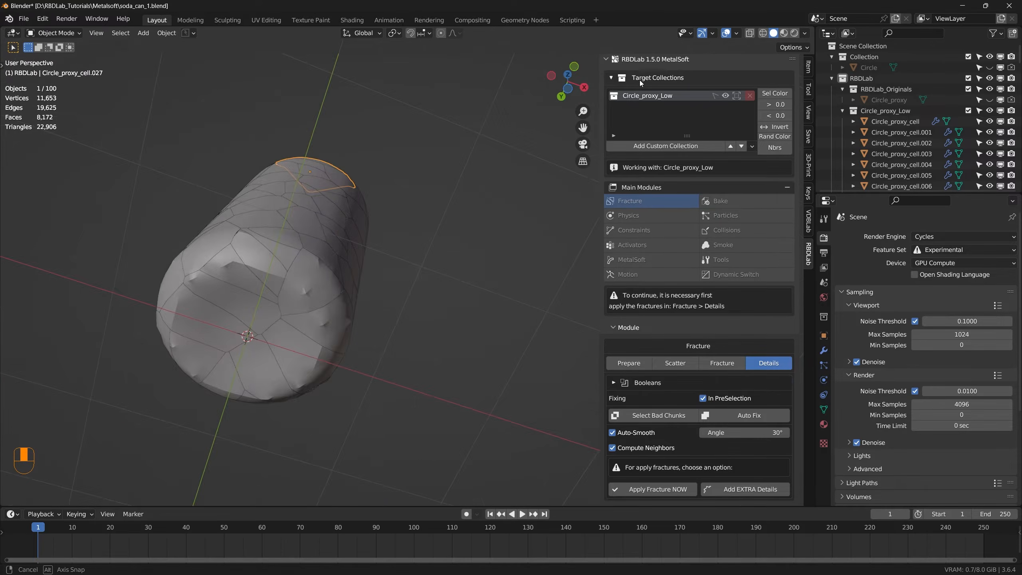
pyautogui.moveTo(639, 80); pyautogui.dragTo(209, 266, button='middle')
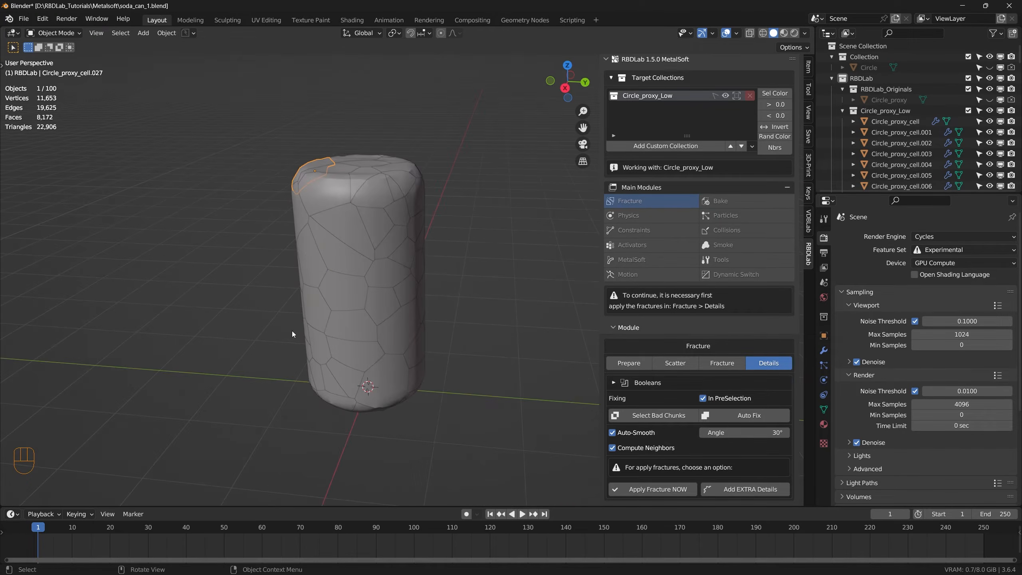
pyautogui.click(471, 389)
pyautogui.keyDown('shift'); pyautogui.moveTo(471, 388); pyautogui.dragTo(439, 314, button='middle'); pyautogui.keyUp('shift')
pyautogui.click(654, 486)
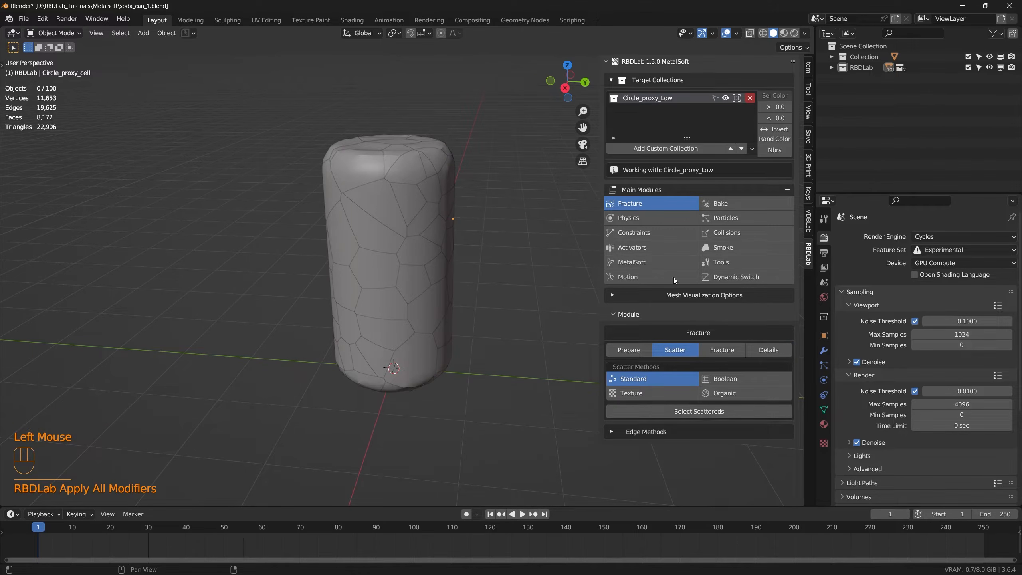
# Step: Add a physics ground beneath the can and hide it in the viewport
pyautogui.click(657, 218)
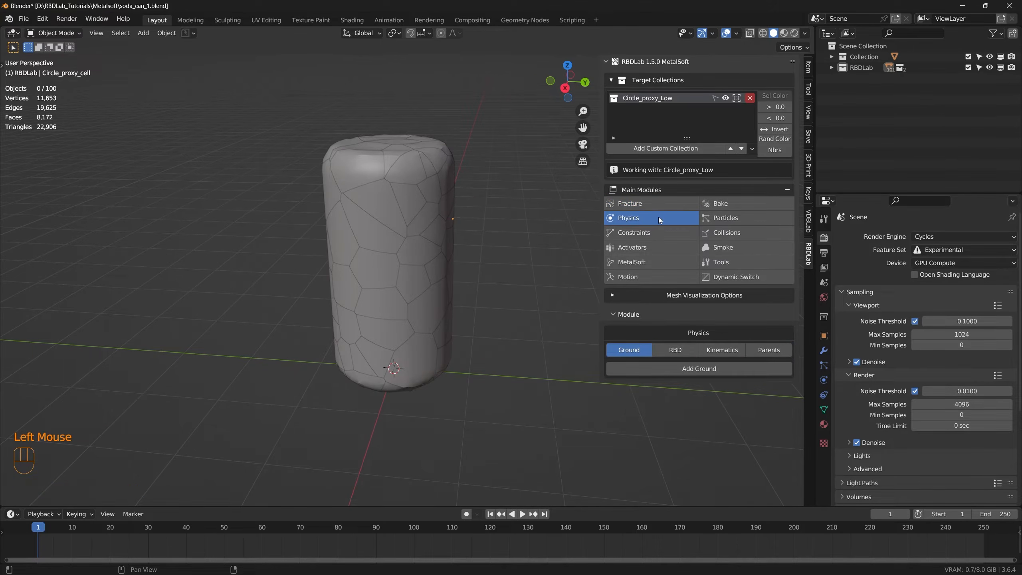
pyautogui.doubleClick(714, 372)
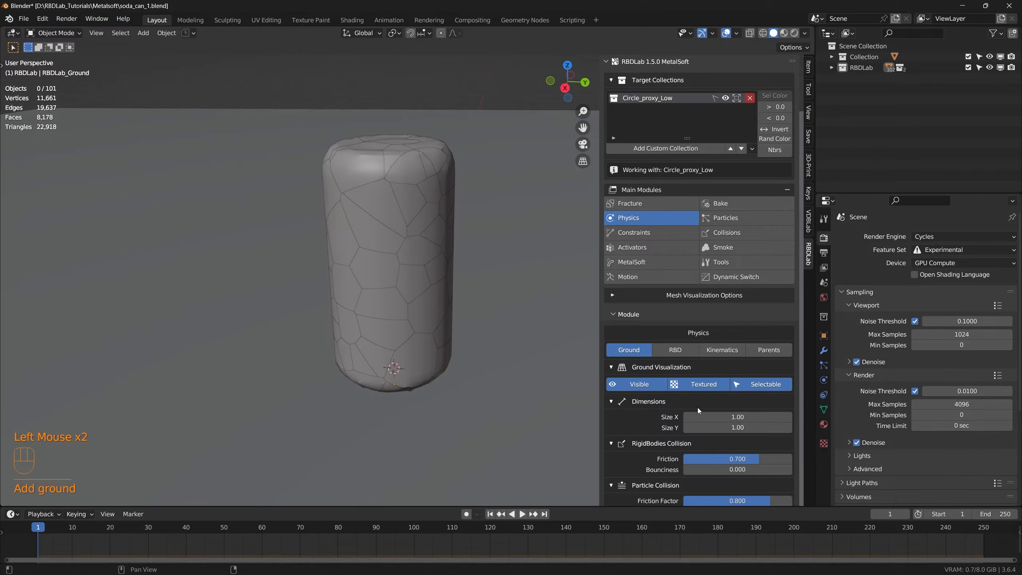
pyautogui.click(637, 384)
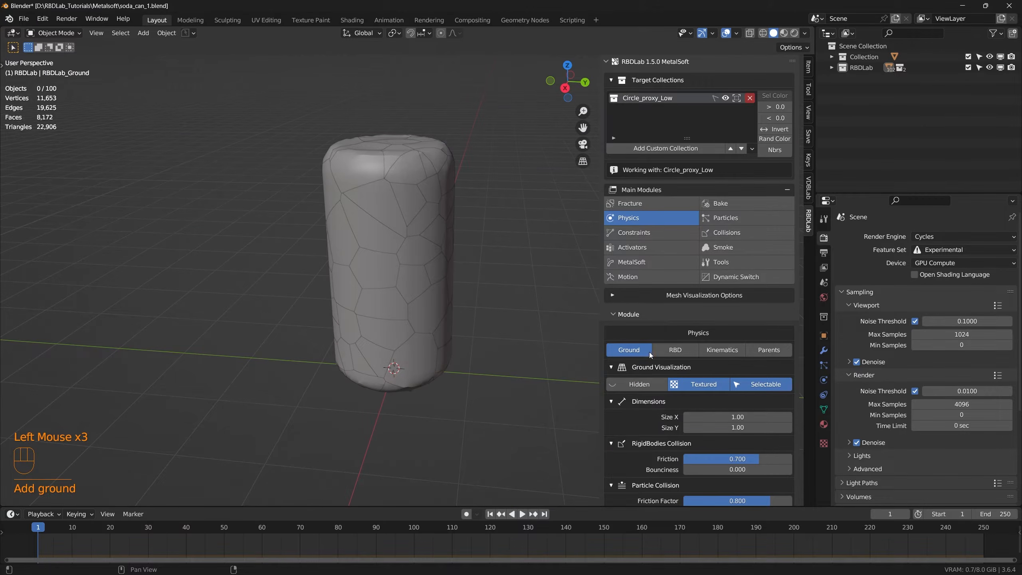
# Step: Enable the MetalSoft mass option in the RigidBody settings and add rigid bodies to the can chunks
pyautogui.click(677, 349)
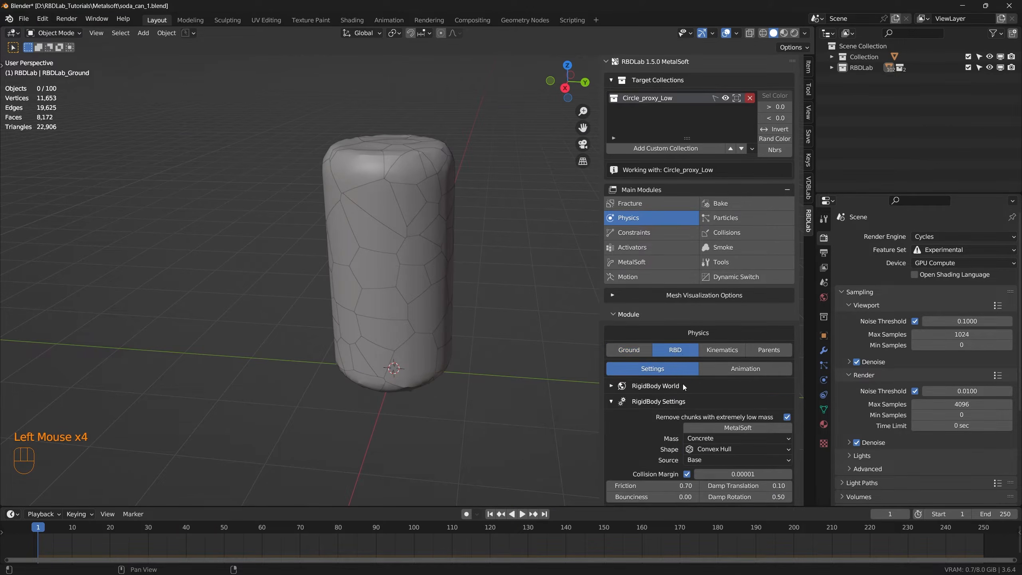
pyautogui.click(744, 428)
pyautogui.scroll(-4, 616, 415)
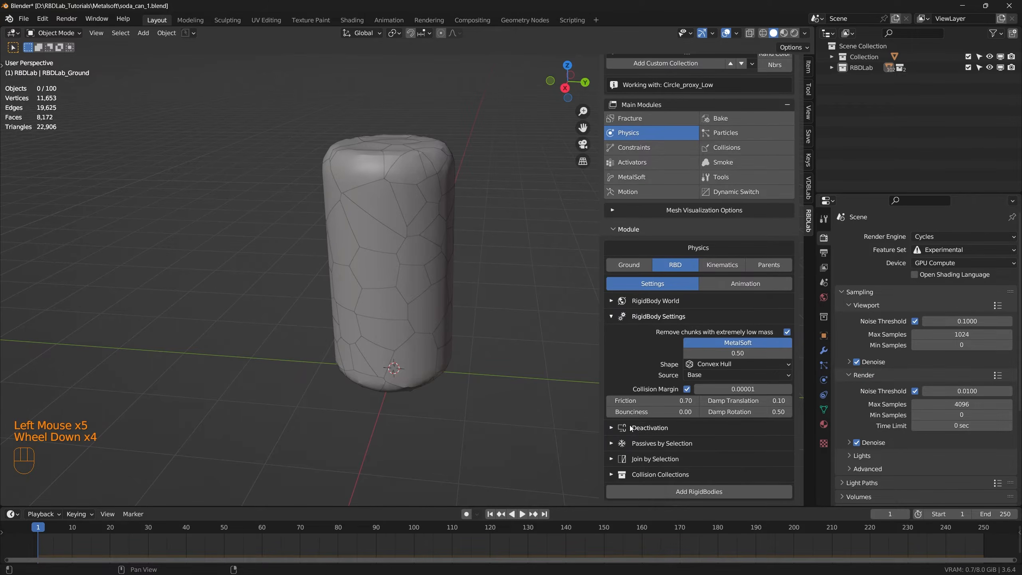
pyautogui.click(714, 492)
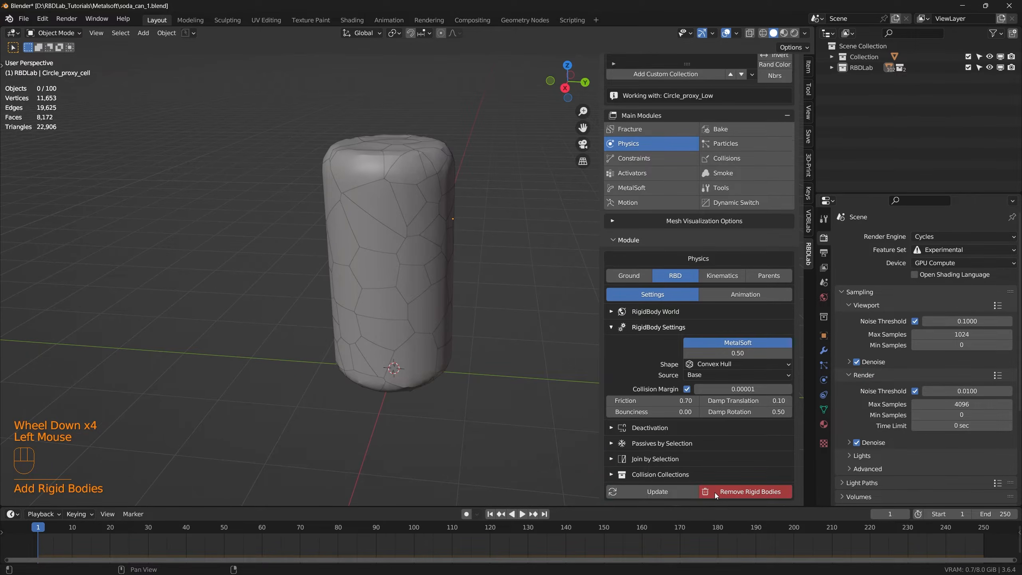
# Step: Create a Soft constraint group for Circle_proxy_Low with Breakable off and Iterations enabled at 100
pyautogui.click(648, 157)
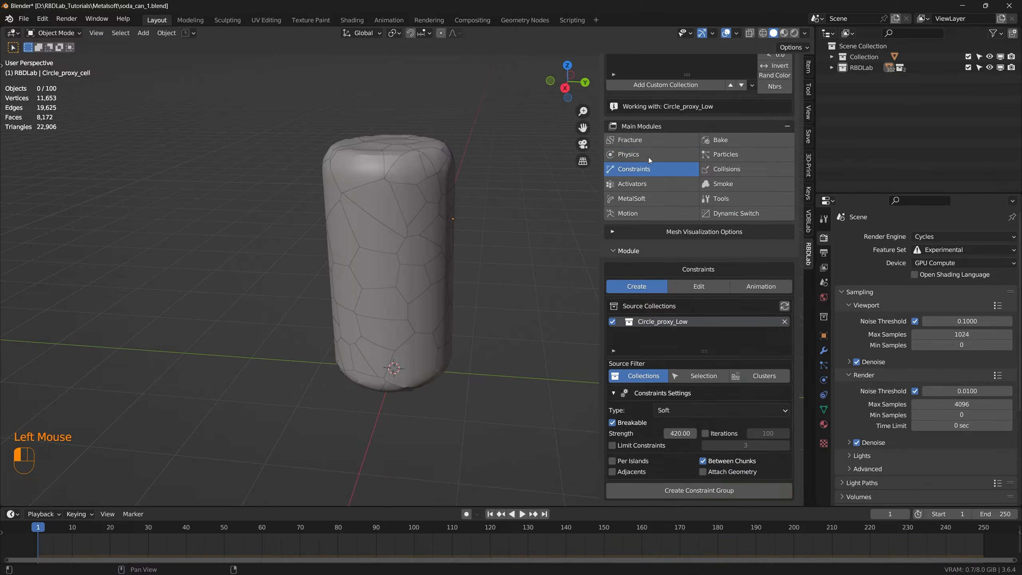
pyautogui.scroll(-2, 693, 356)
pyautogui.click(612, 422)
pyautogui.click(704, 433)
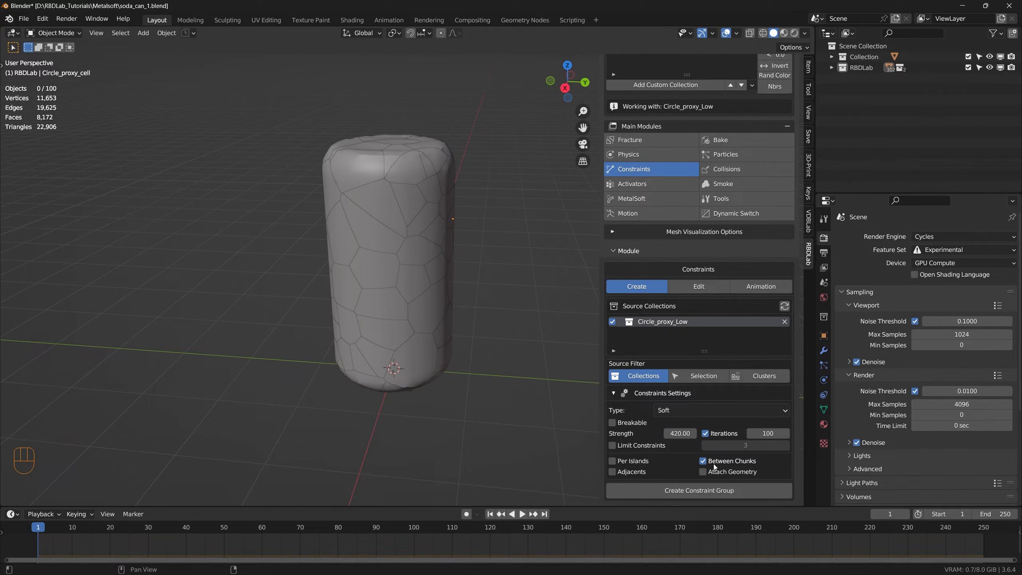
pyautogui.click(706, 490)
# Step: Disable Spring Angle on X, Y and Z, set Spring Linear stiffness to 2500, and update the soft constraint group
pyautogui.scroll(-6, 736, 439)
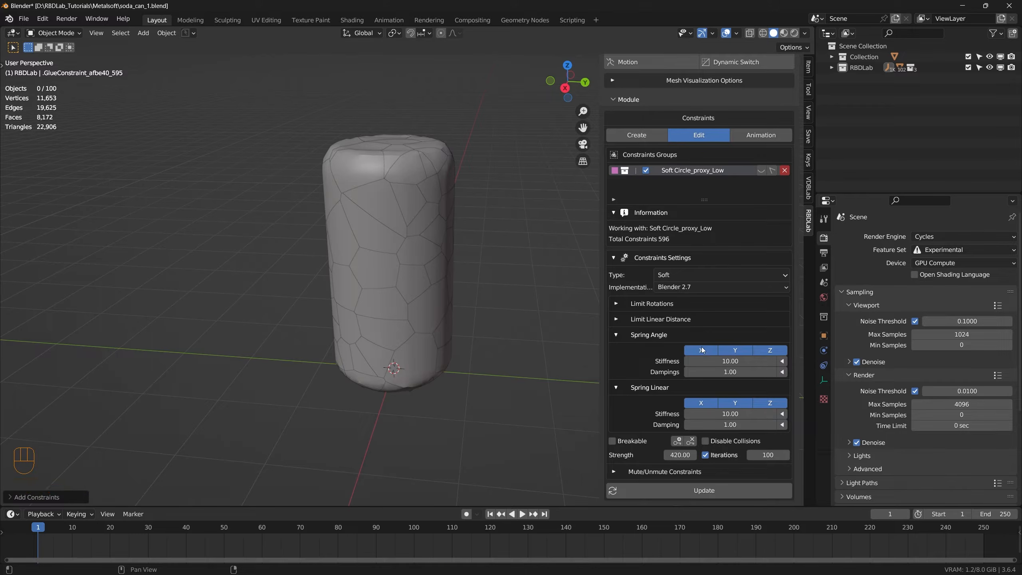
pyautogui.moveTo(697, 349); pyautogui.dragTo(752, 346)
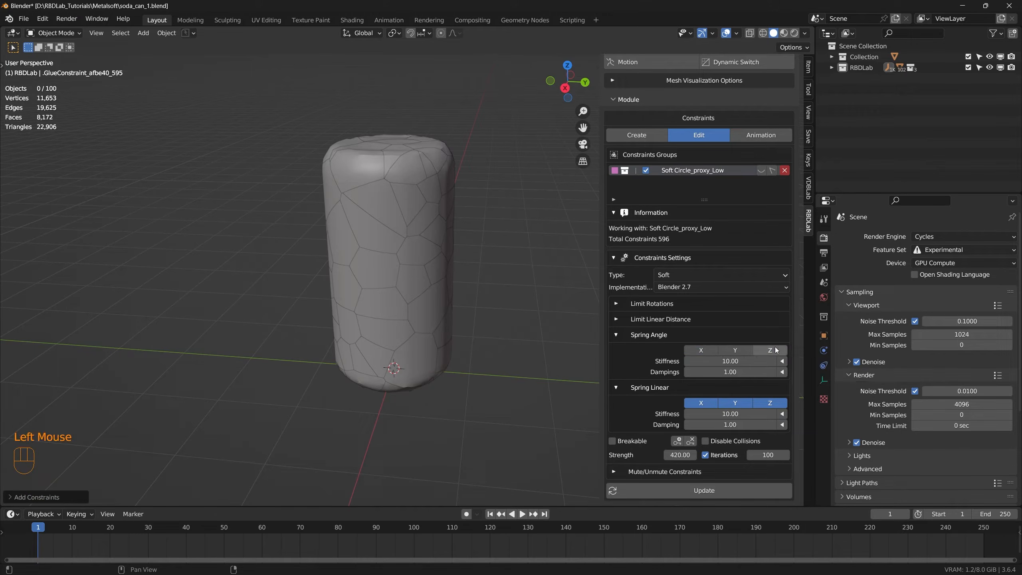
pyautogui.click(726, 415)
pyautogui.write('2500')
pyautogui.press('Return')
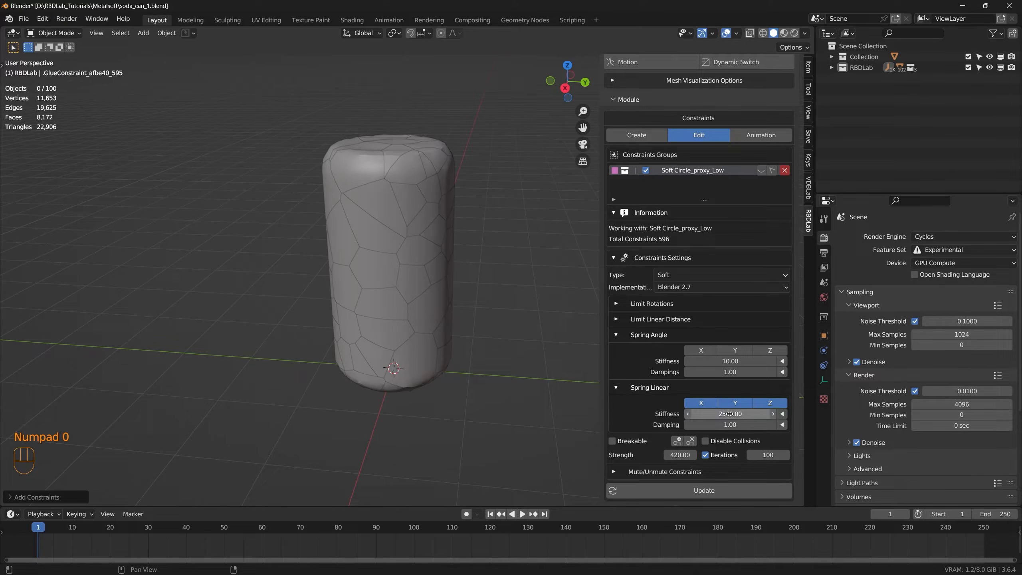
pyautogui.click(712, 490)
# Step: Play the simulation briefly to check how the soft-constrained can chunks hold together
pyautogui.press('space')
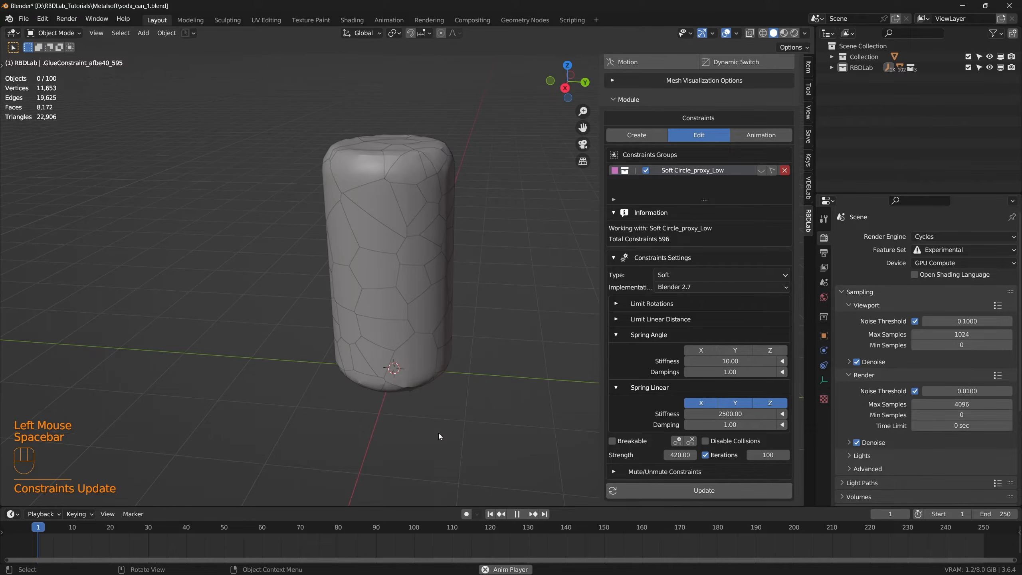
pyautogui.moveTo(420, 411)
pyautogui.mouseDown(button='middle')
pyautogui.moveTo(422, 373)
pyautogui.moveTo(432, 393)
pyautogui.moveTo(517, 398)
pyautogui.moveTo(423, 396)
pyautogui.mouseUp(button='middle')
pyautogui.press('space')
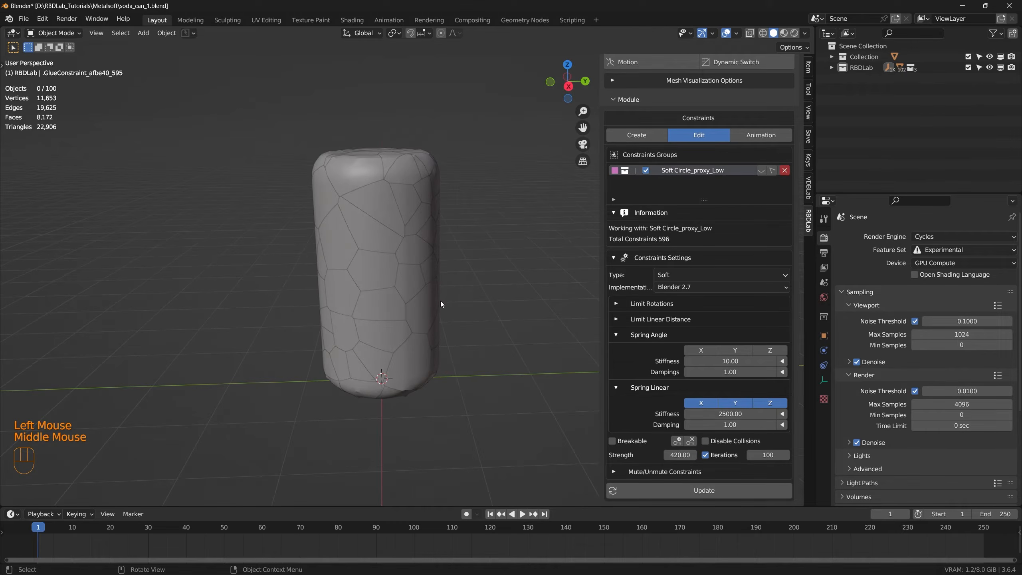
# Step: Add a Force type force field directly under the Scene Collection, at the base of the can
pyautogui.scroll(2, 644, 289)
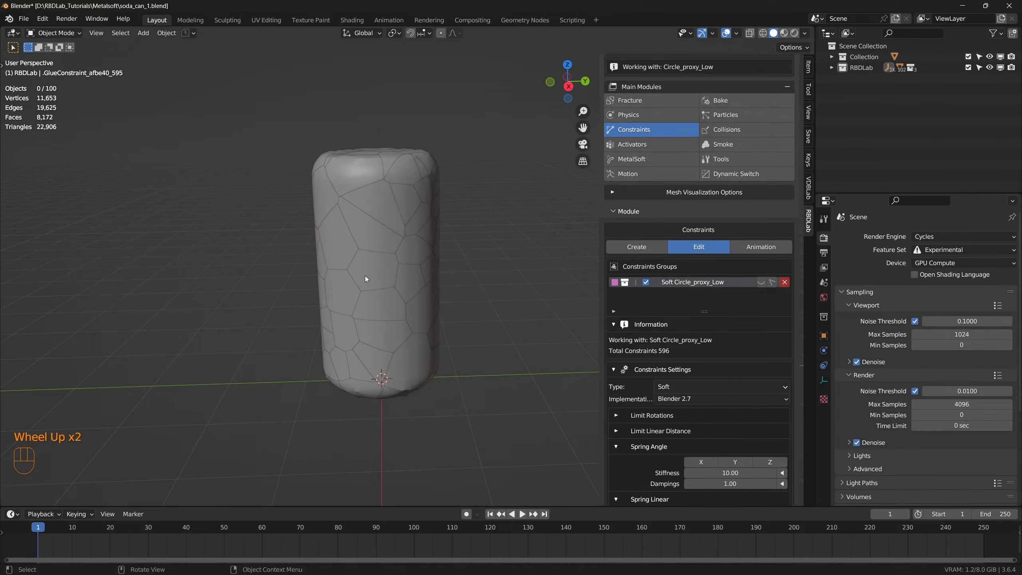
pyautogui.click(861, 47)
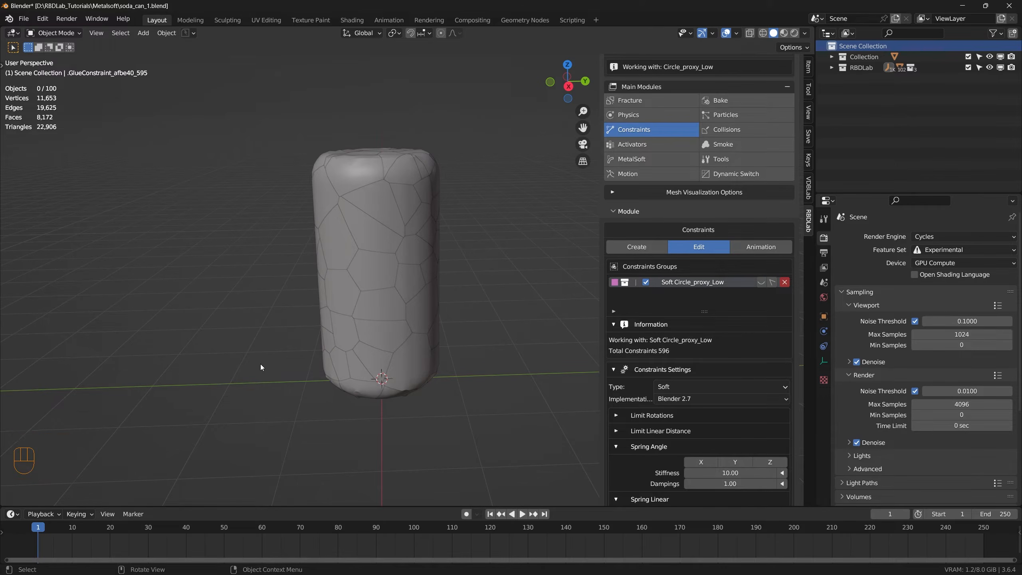
pyautogui.hotkey('shift', 'a')
pyautogui.moveTo(238, 544)
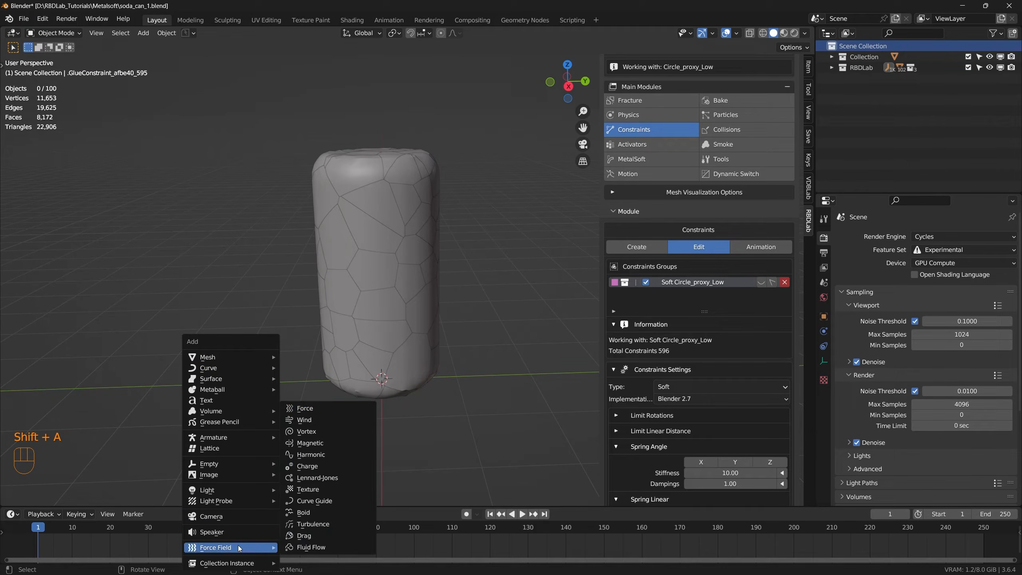
pyautogui.click(319, 409)
pyautogui.moveTo(421, 408); pyautogui.dragTo(423, 381, button='middle')
# Step: Set the force field's strength to -2500
pyautogui.click(823, 331)
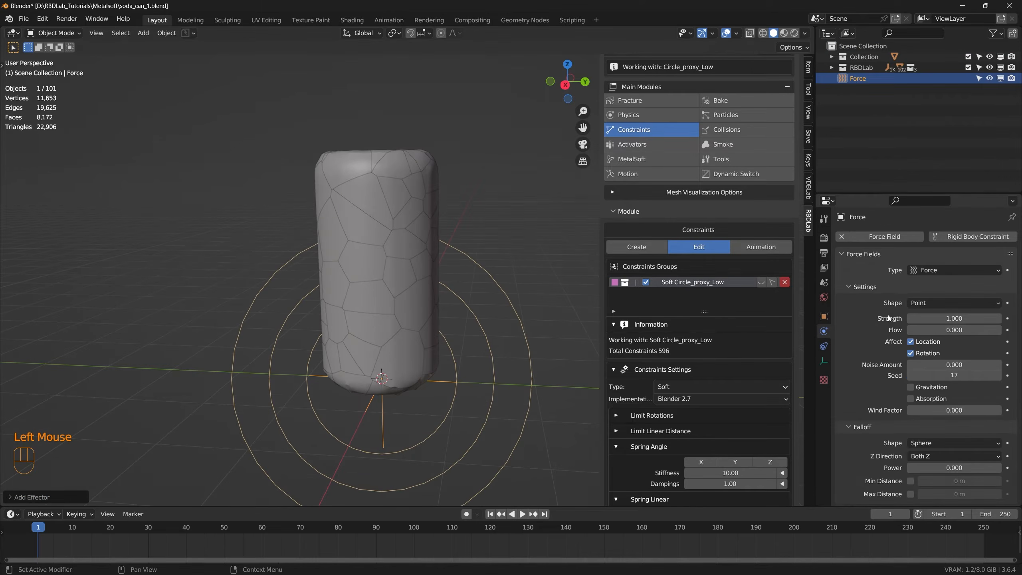
pyautogui.doubleClick(954, 319)
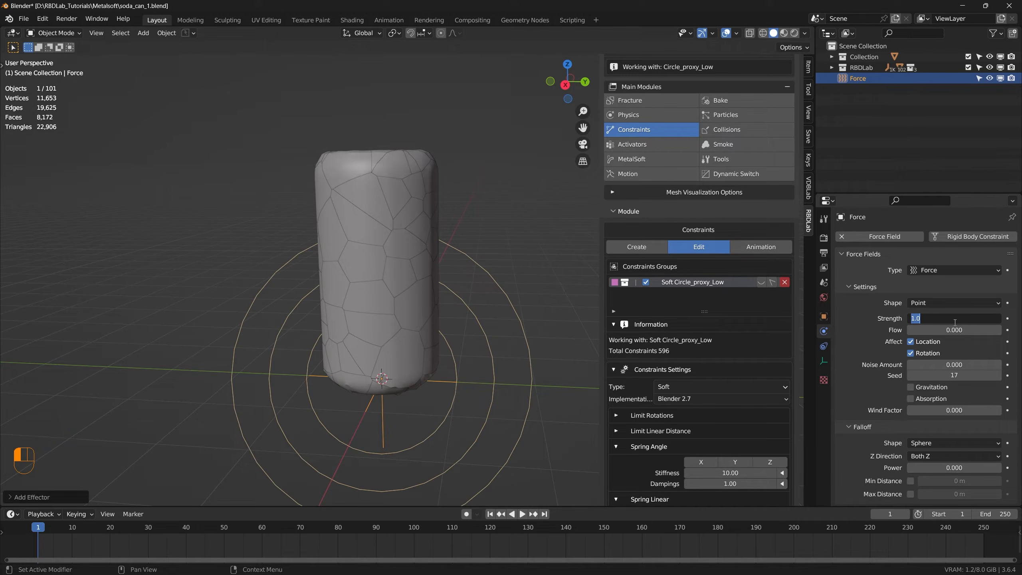
pyautogui.write('2500')
pyautogui.press('Return')
pyautogui.click(953, 318)
pyautogui.press('Home')
pyautogui.write('-')
pyautogui.press('Return')
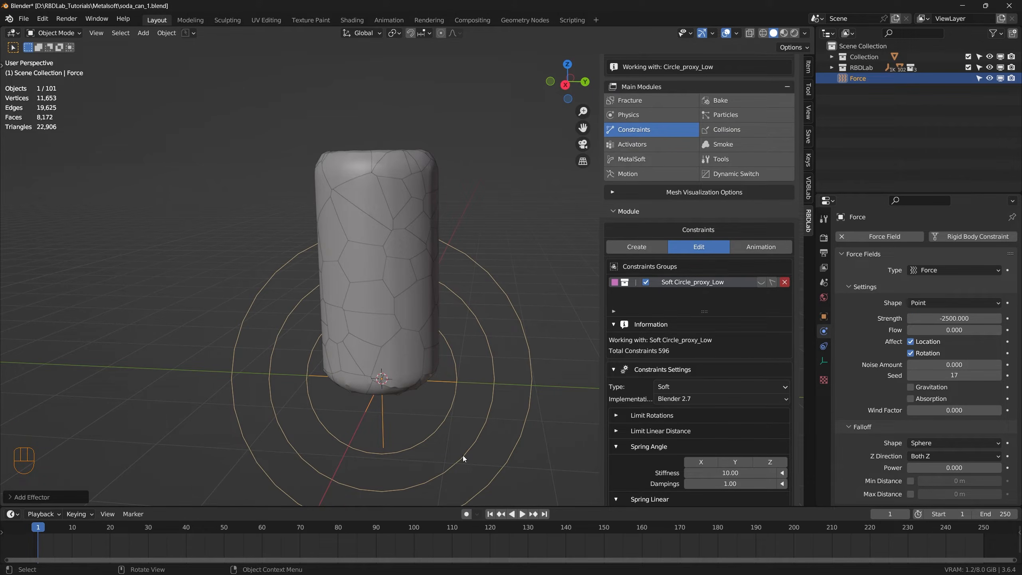
# Step: Play the simulation from the first frame to check how the force field crushes the can
pyautogui.press('space')
pyautogui.press('space')
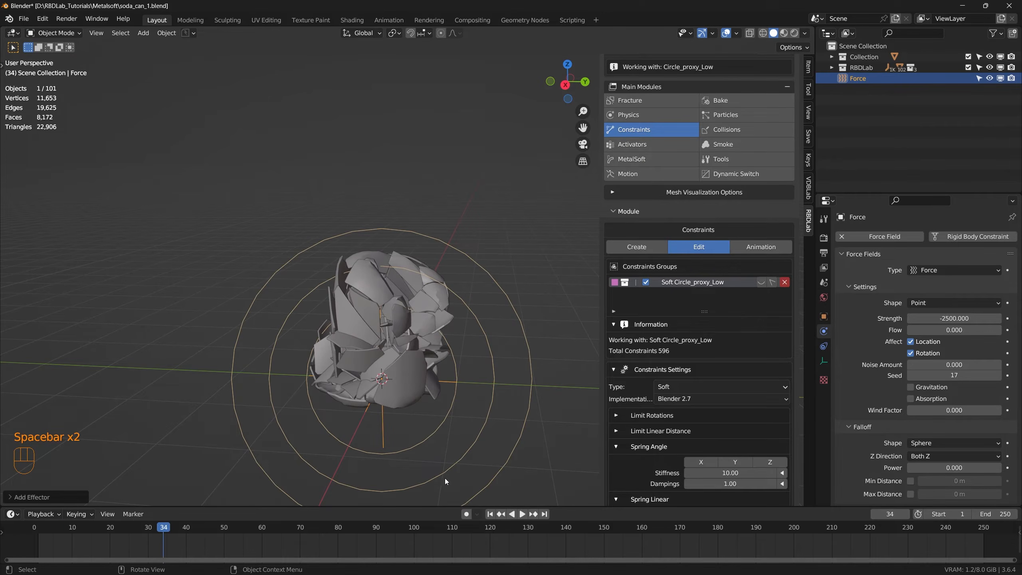
pyautogui.click(490, 514)
pyautogui.press('space')
pyautogui.moveTo(409, 376); pyautogui.dragTo(462, 369, button='middle')
pyautogui.press('space')
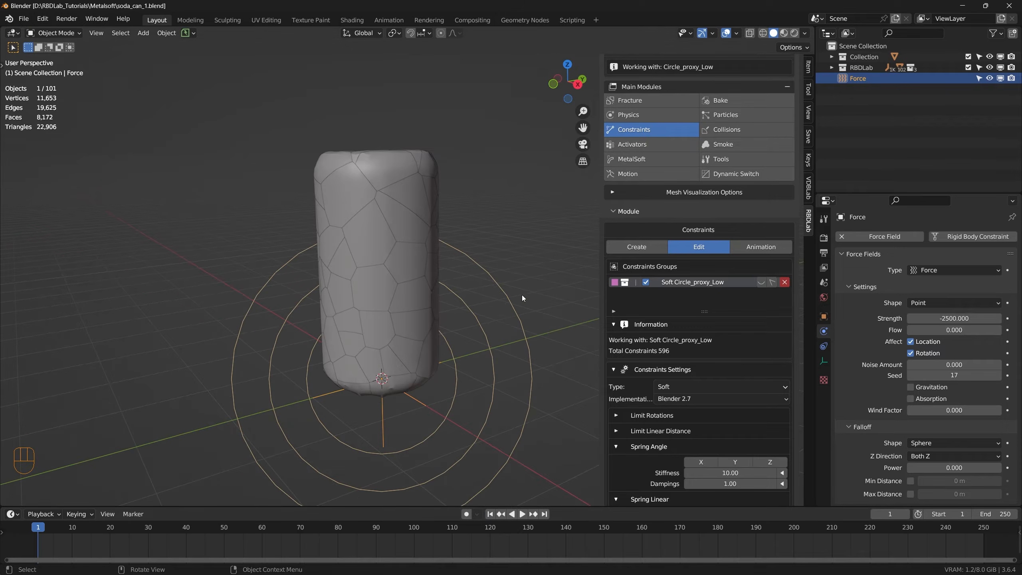
# Step: Enable the Other Original option in MetalSoft's metal creation settings
pyautogui.click(645, 158)
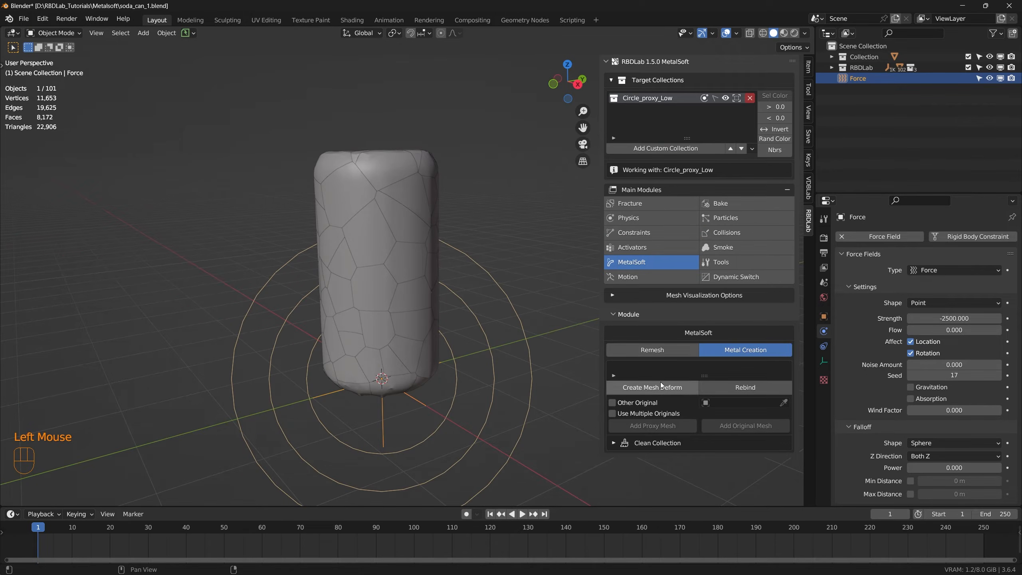
pyautogui.scroll(-2, 646, 401)
pyautogui.click(611, 402)
pyautogui.click(730, 402)
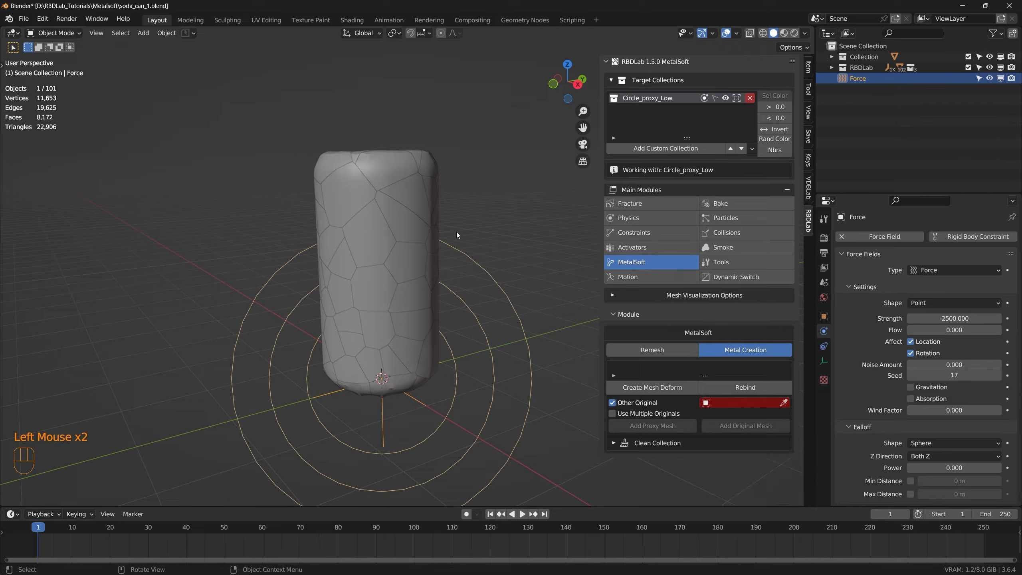
# Step: Move the hidden Circle object out of Collection and into the RBDLab_Originals collection
pyautogui.click(831, 57)
pyautogui.click(869, 67)
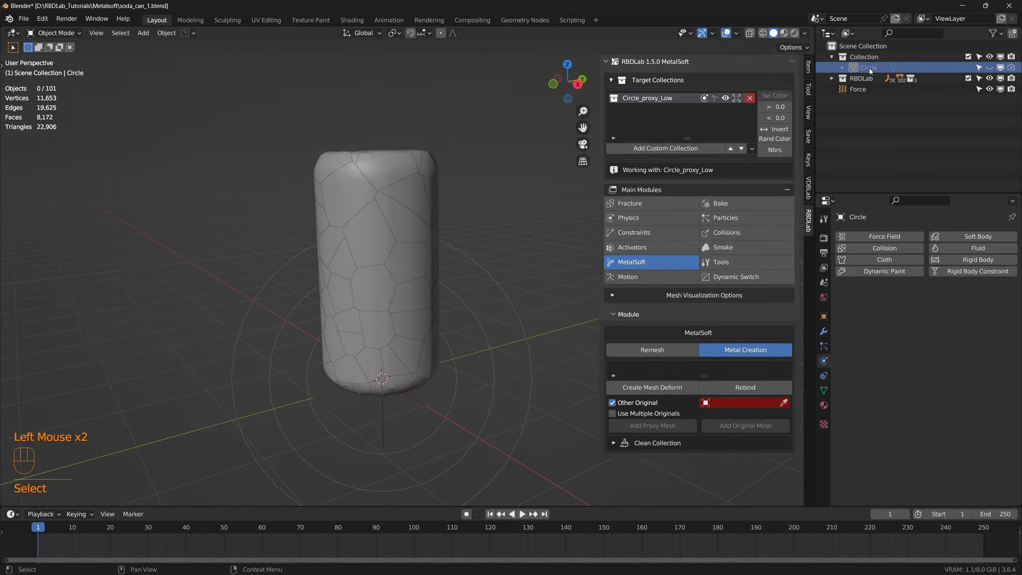
pyautogui.click(831, 79)
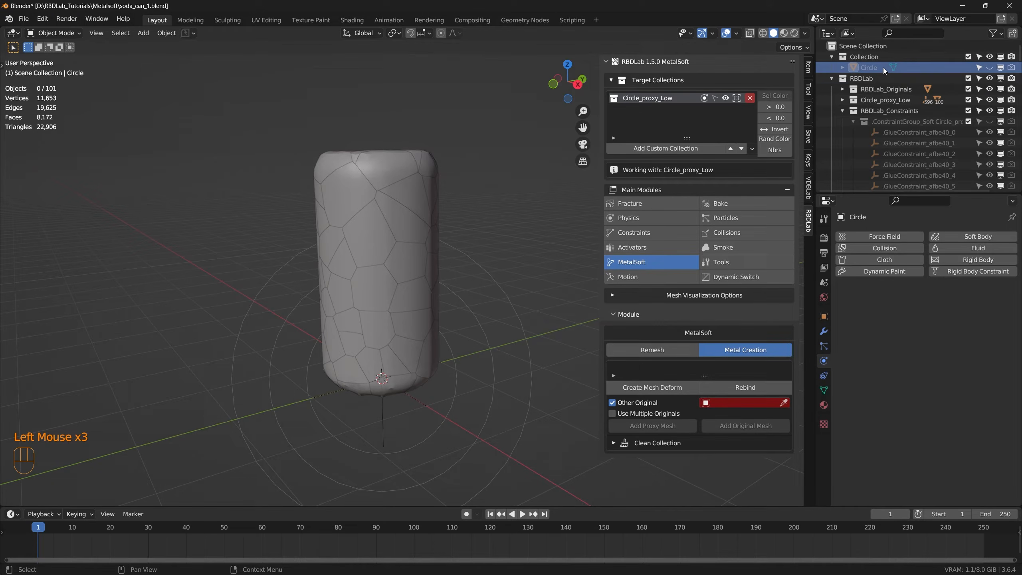
pyautogui.moveTo(883, 67); pyautogui.dragTo(878, 91)
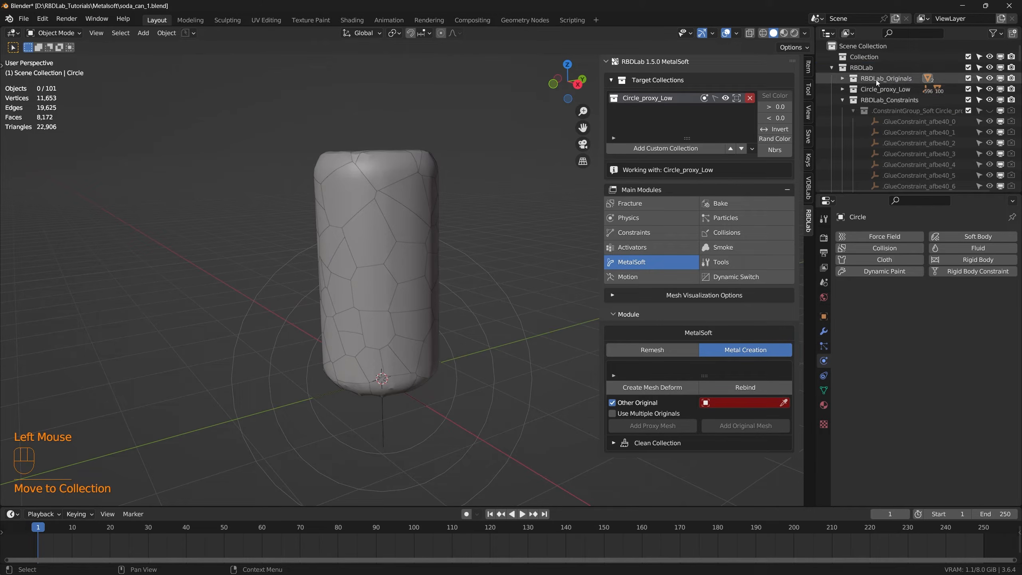
pyautogui.click(842, 79)
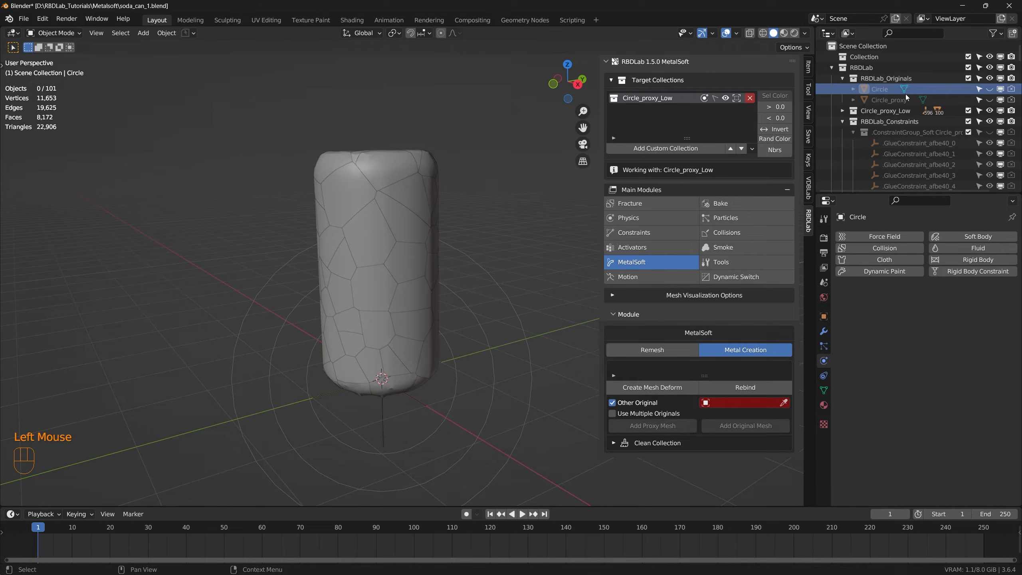
# Step: Assign Circle as the other original and create the mesh deform for Circle_proxy_Low
pyautogui.click(744, 402)
pyautogui.click(728, 419)
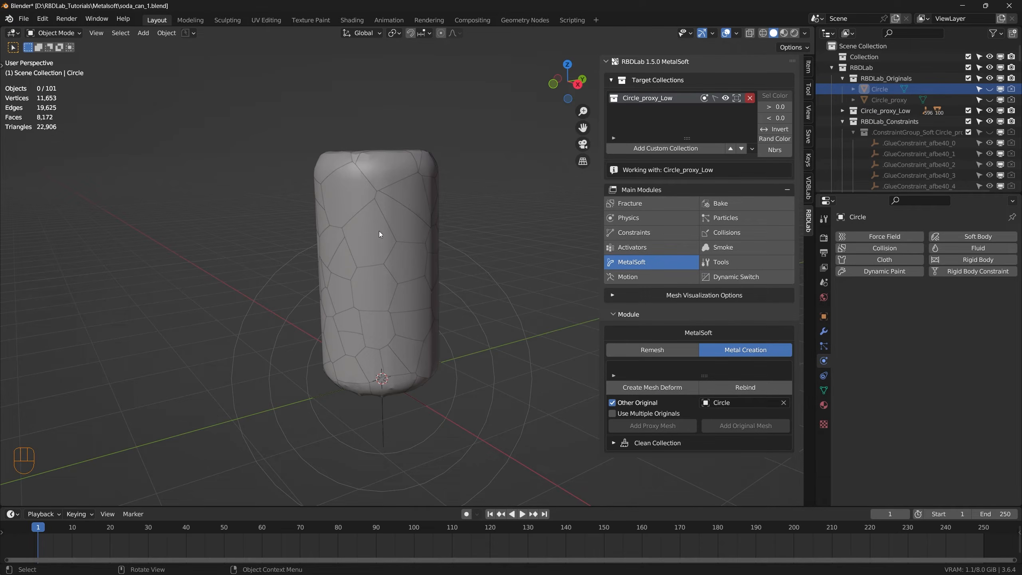
pyautogui.click(661, 386)
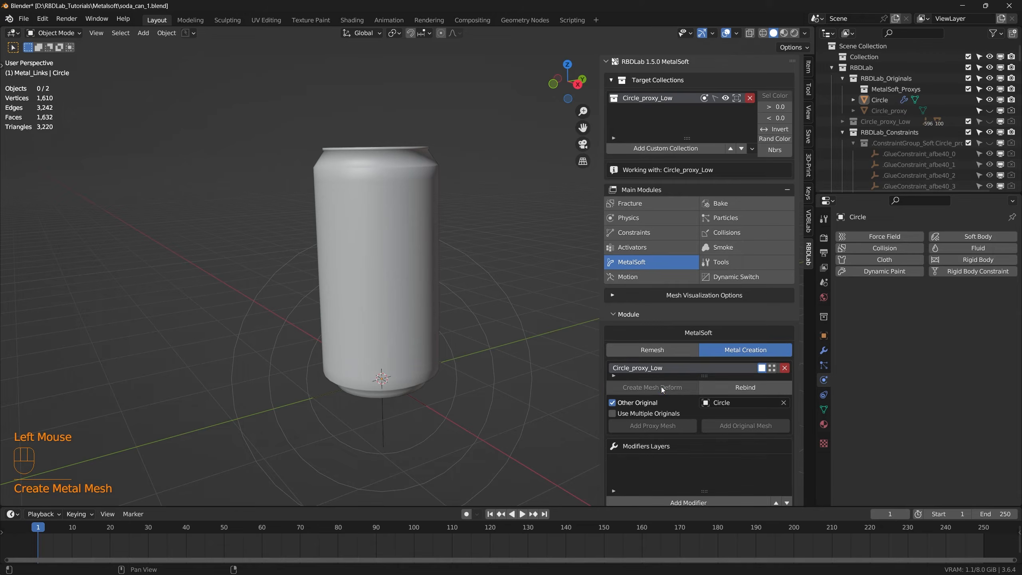
# Step: Add a MetalSoft Subsurf modifier layer to the original can, set its levels to 2 and update the modifiers
pyautogui.doubleClick(379, 286)
pyautogui.press('Tab')
pyautogui.moveTo(380, 286); pyautogui.dragTo(400, 289, button='middle')
pyautogui.press('Tab')
pyautogui.scroll(-4, 699, 454)
pyautogui.click(699, 454)
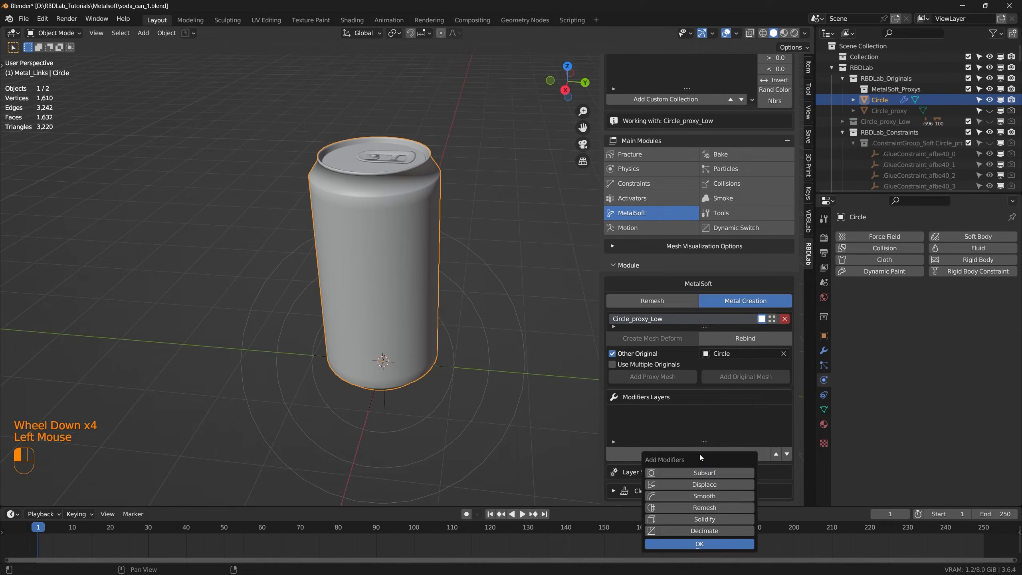
pyautogui.click(701, 473)
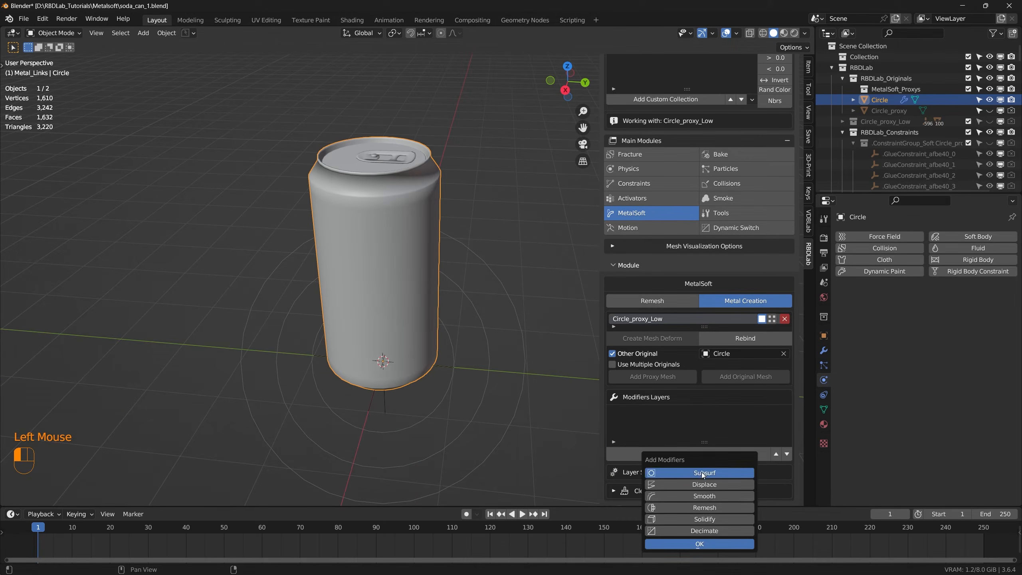
pyautogui.click(704, 544)
pyautogui.scroll(-4, 699, 433)
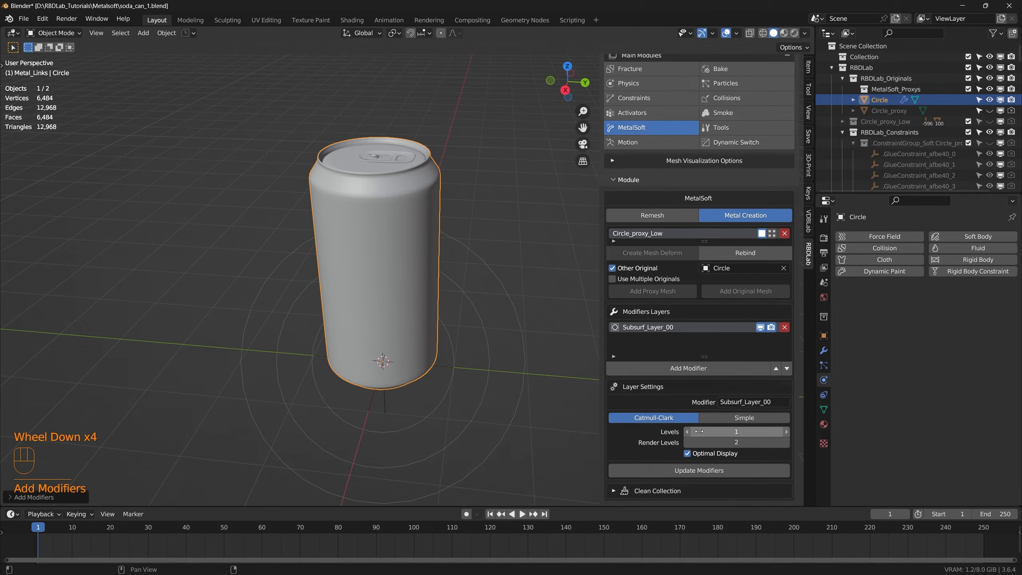
pyautogui.click(786, 430)
pyautogui.click(715, 471)
# Step: Play the simulation to check how the smoothed can crumples, and return to the first frame
pyautogui.moveTo(411, 359); pyautogui.dragTo(408, 329, button='middle')
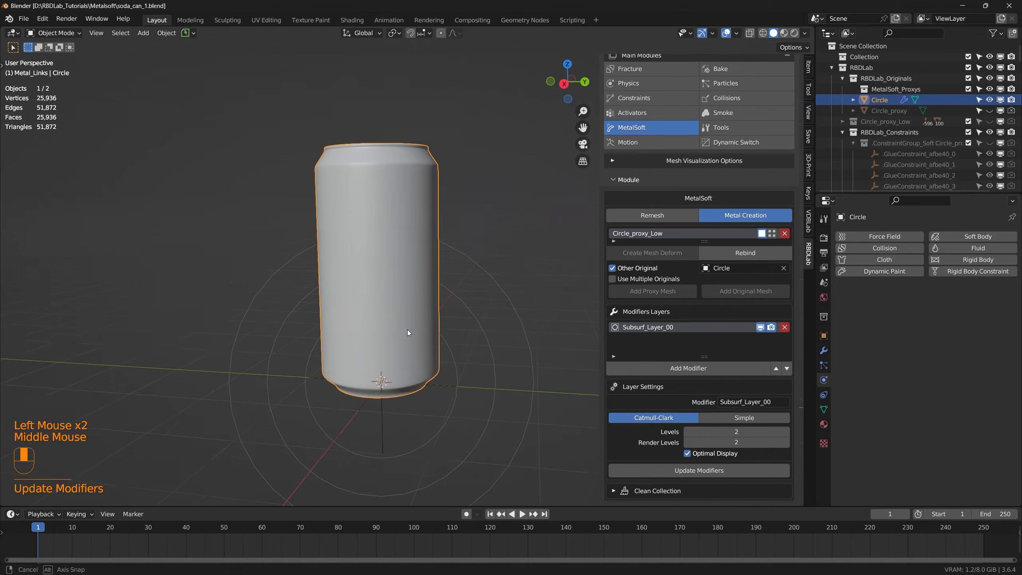
pyautogui.press('space')
pyautogui.press('space')
pyautogui.click(430, 355)
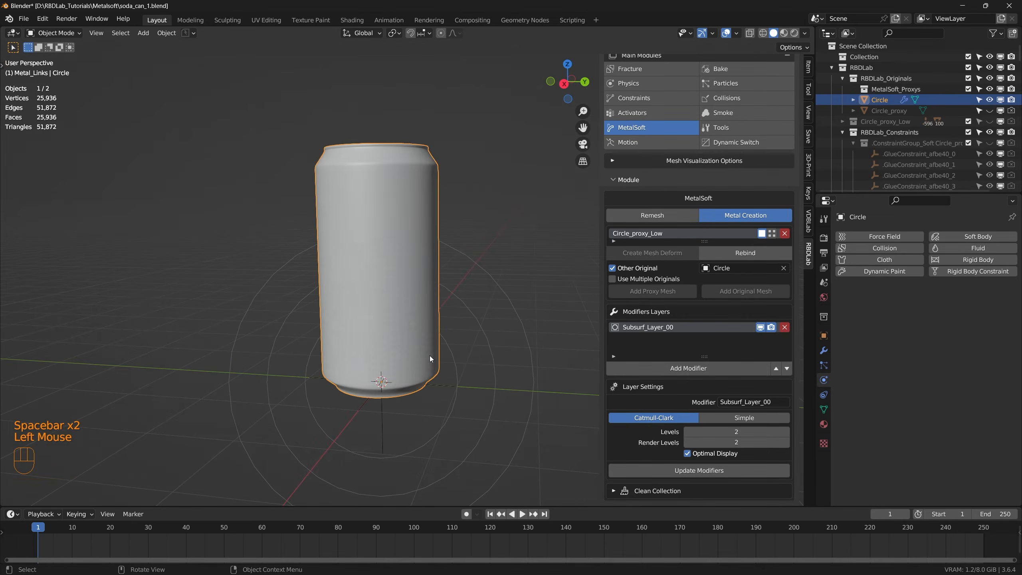
pyautogui.press('space')
pyautogui.press('space')
pyautogui.moveTo(388, 346); pyautogui.dragTo(495, 519, button='middle')
pyautogui.click(490, 514)
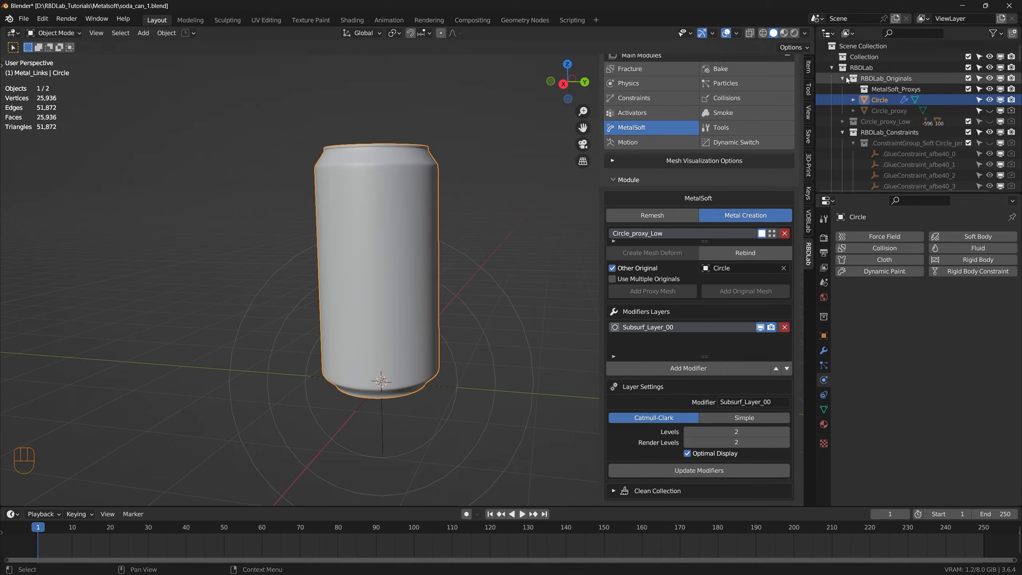
# Step: Select the force field and keyframe its strength of -2500 at frame 5
pyautogui.click(527, 336)
pyautogui.moveTo(40, 530); pyautogui.dragTo(54, 530)
pyautogui.moveTo(394, 372); pyautogui.dragTo(430, 344, button='middle')
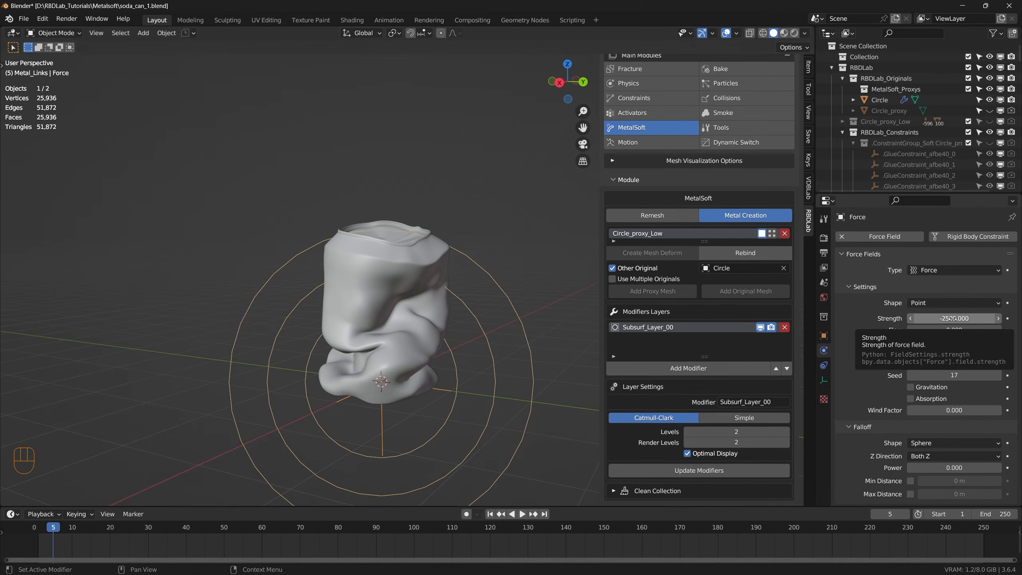
pyautogui.press('i')
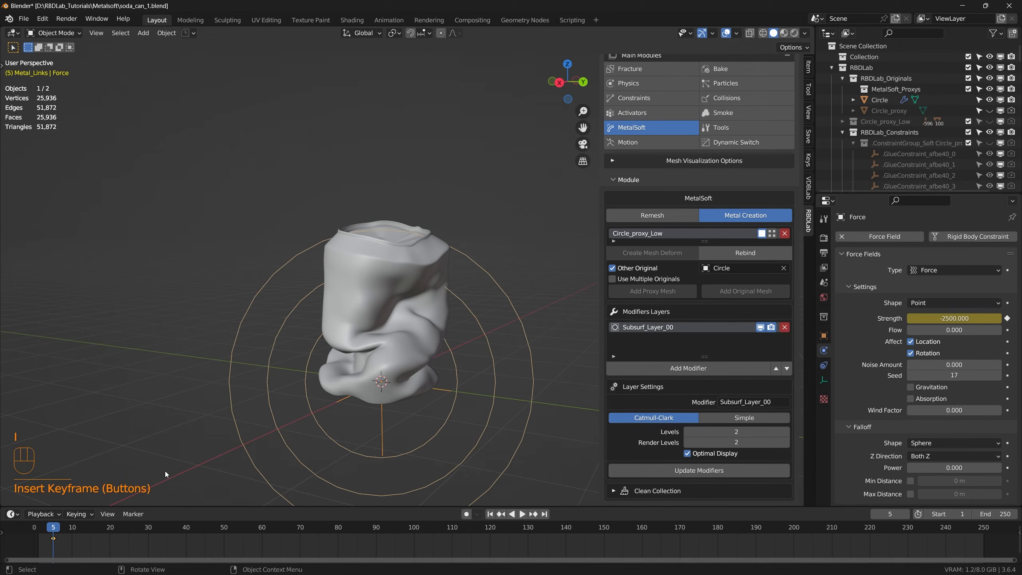
# Step: Set the force field's strength to 0 at frame 6 and keyframe it
pyautogui.press('Right')
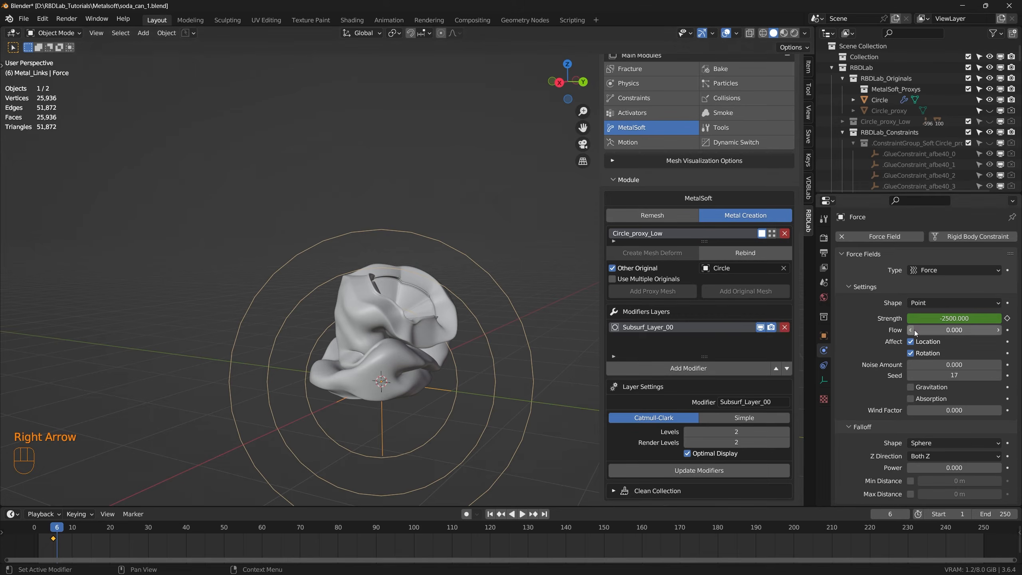
pyautogui.click(953, 318)
pyautogui.write('0')
pyautogui.press('Return')
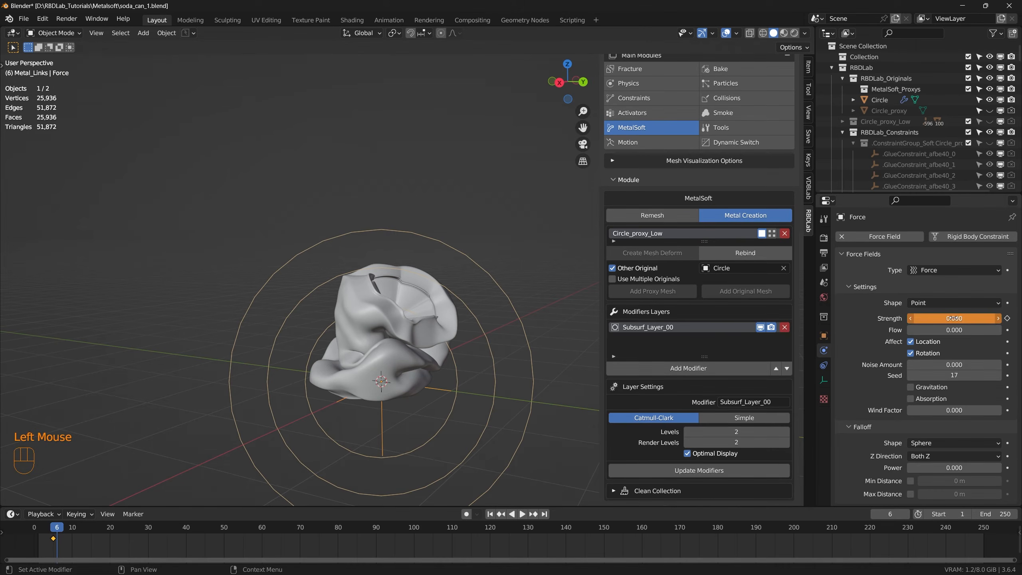
pyautogui.press('i')
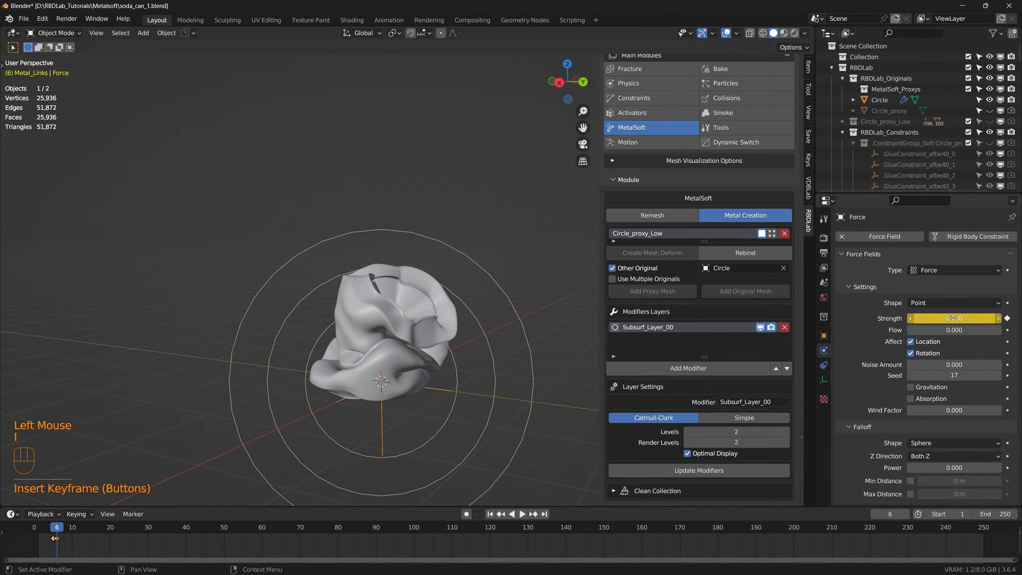
# Step: Replay the simulation from the first frame and view the can from several angles to check the crumpling with the keyframed force
pyautogui.click(490, 514)
pyautogui.press('space')
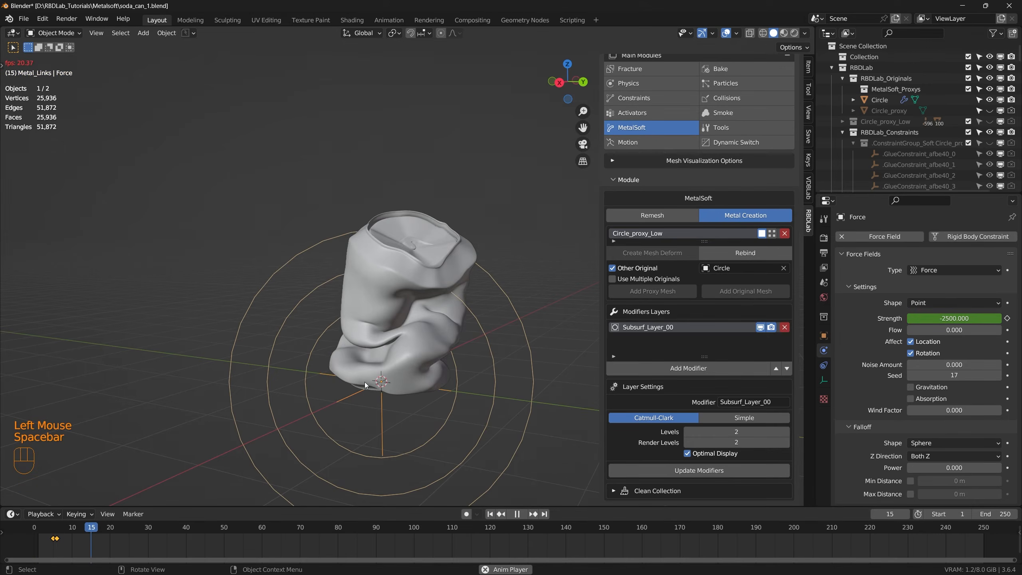
pyautogui.moveTo(409, 359)
pyautogui.mouseDown(button='middle')
pyautogui.moveTo(595, 337)
pyautogui.moveTo(333, 346)
pyautogui.moveTo(399, 375)
pyautogui.mouseUp(button='middle')
pyautogui.press('space')
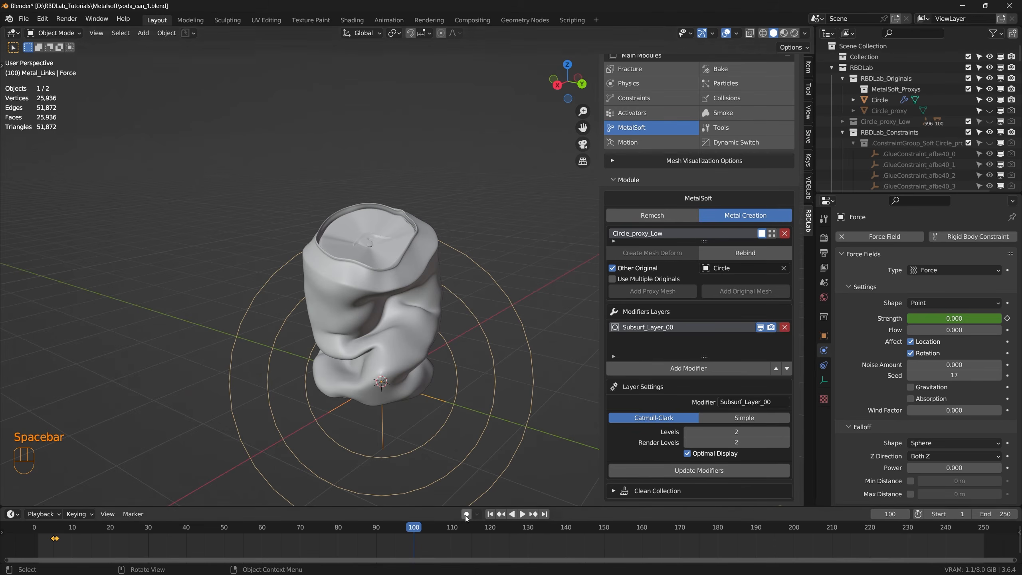
pyautogui.click(490, 514)
pyautogui.press('space')
pyautogui.moveTo(472, 461); pyautogui.dragTo(502, 518, button='middle')
pyautogui.press('space')
pyautogui.click(490, 515)
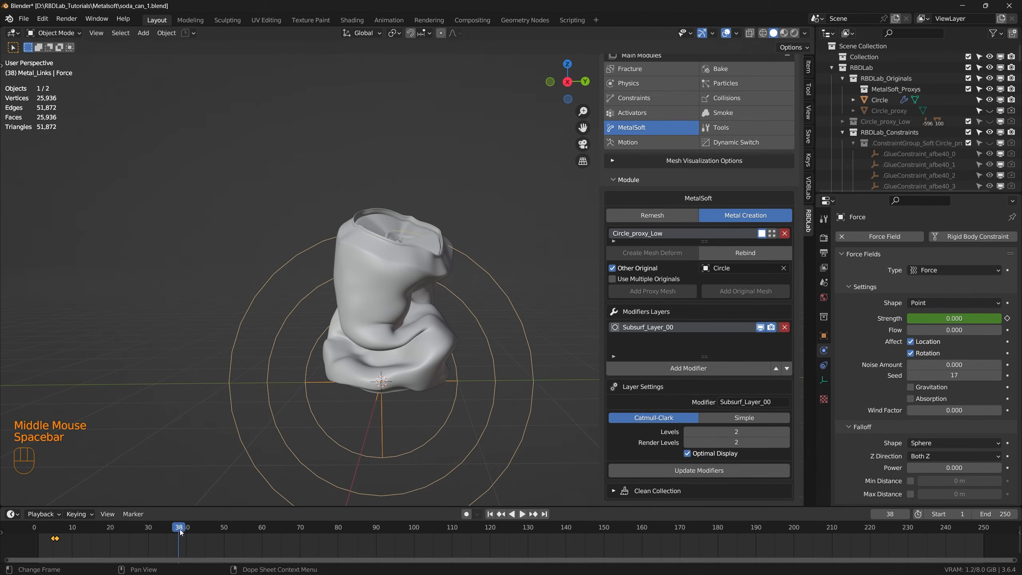
# Step: Add an OFF keyframe at frame 40 to the RBD Dynamic animation of the can chunks
pyautogui.moveTo(180, 531); pyautogui.dragTo(188, 533)
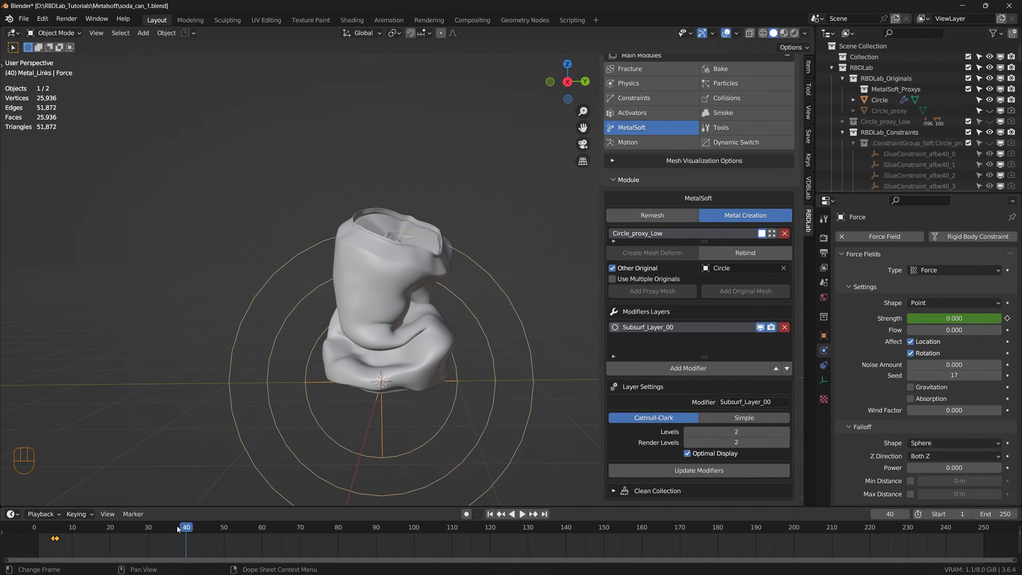
pyautogui.scroll(2, 652, 165)
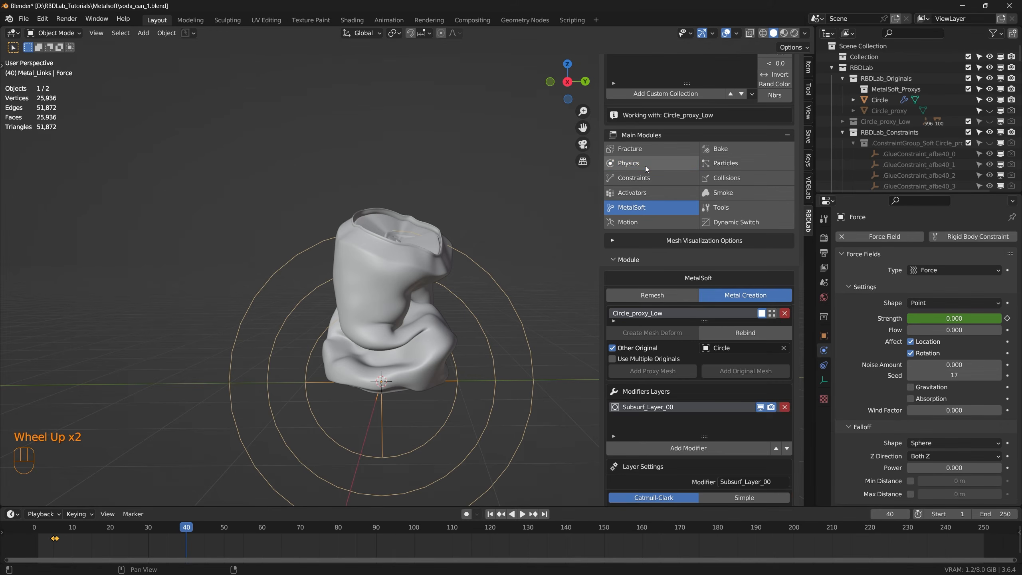
pyautogui.click(645, 166)
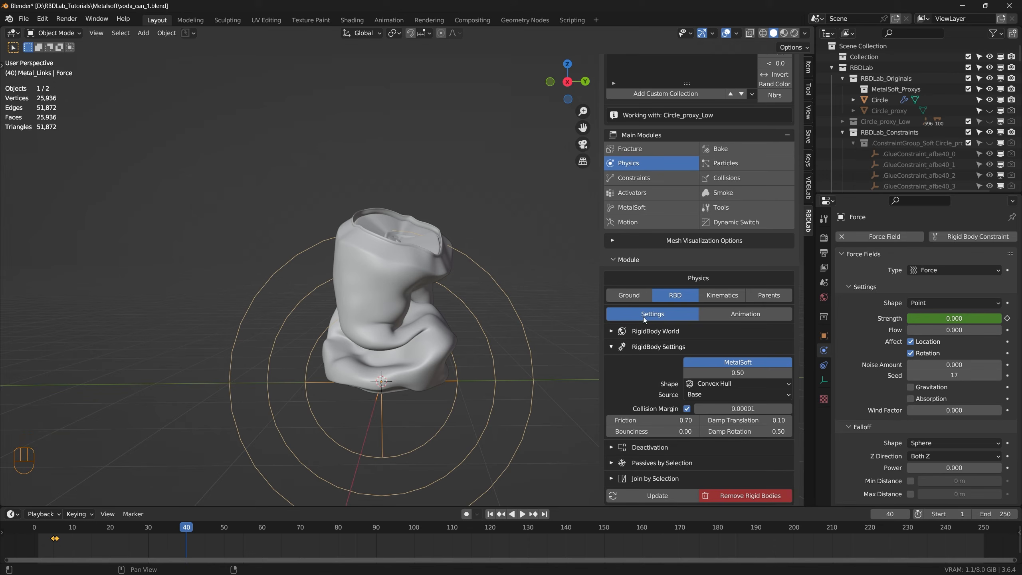
pyautogui.click(742, 314)
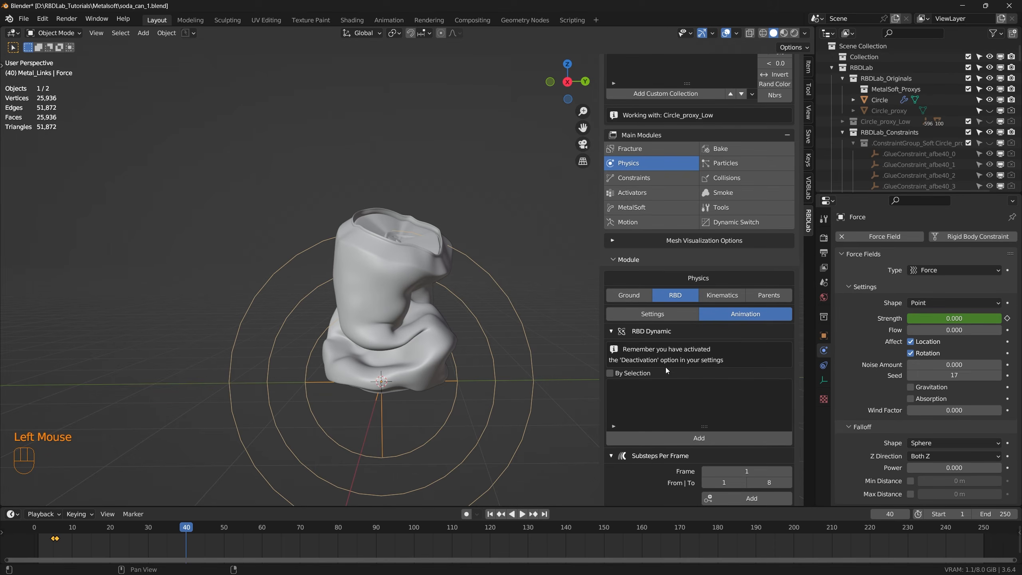
pyautogui.click(697, 442)
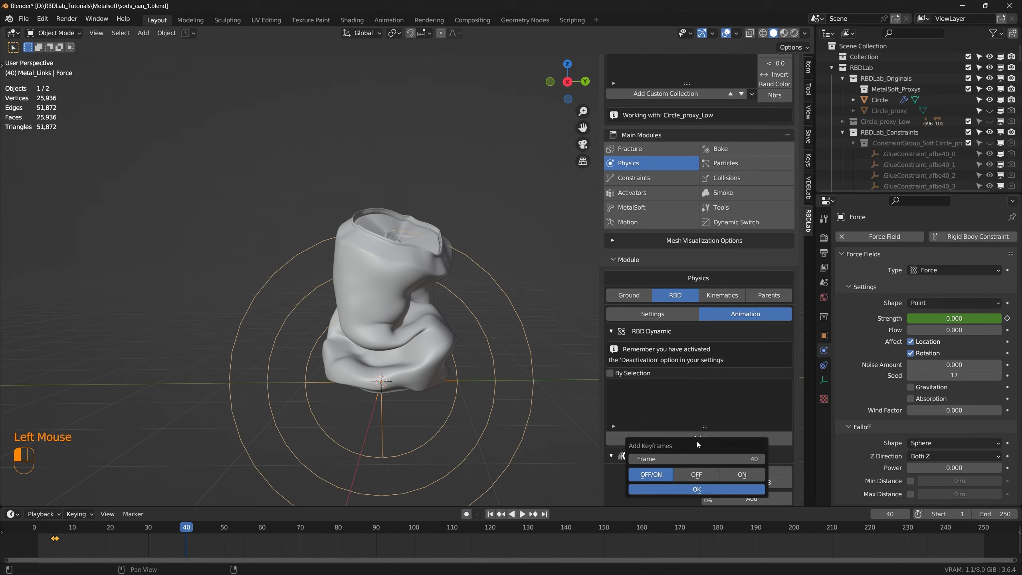
pyautogui.click(697, 475)
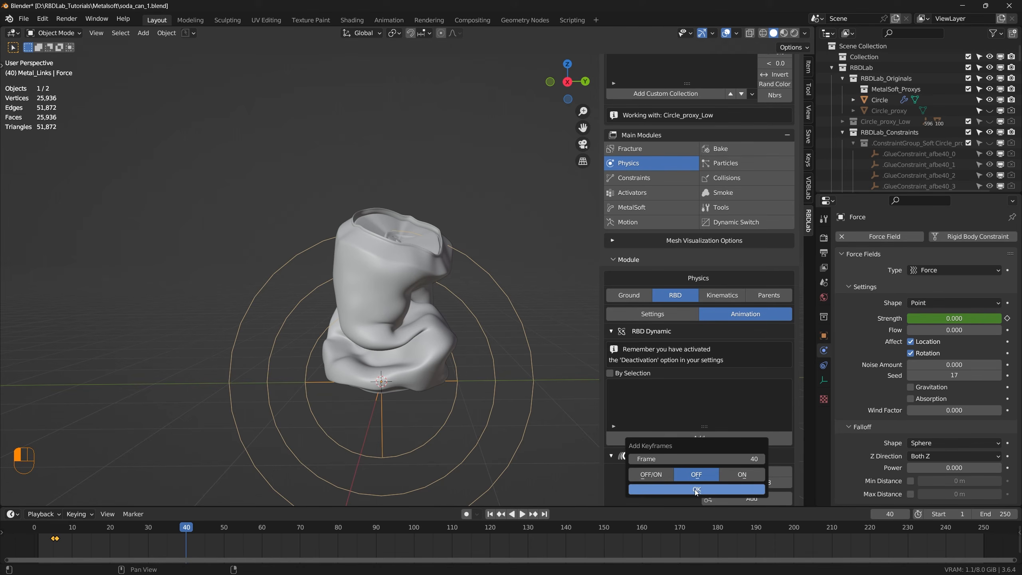
pyautogui.click(696, 489)
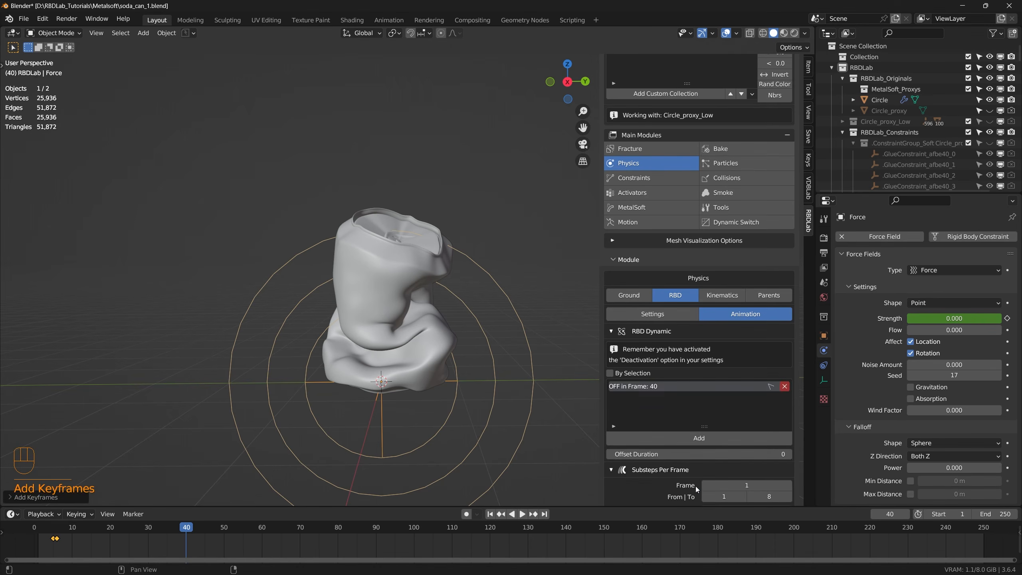
# Step: Play the simulation from the first frame to check whether the can stops moving at frame 40, and inspect its crumpled shape
pyautogui.click(490, 514)
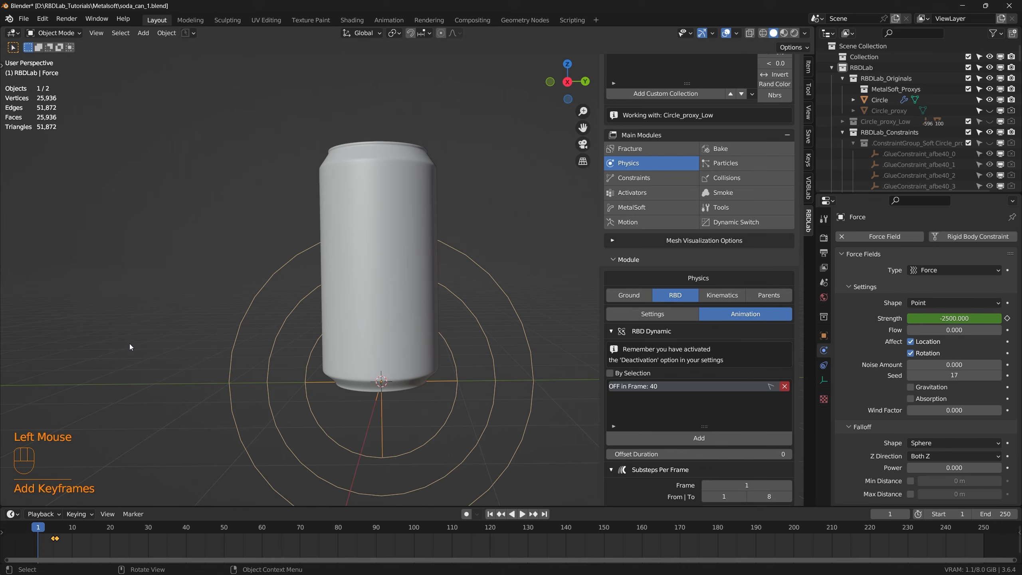
pyautogui.press('space')
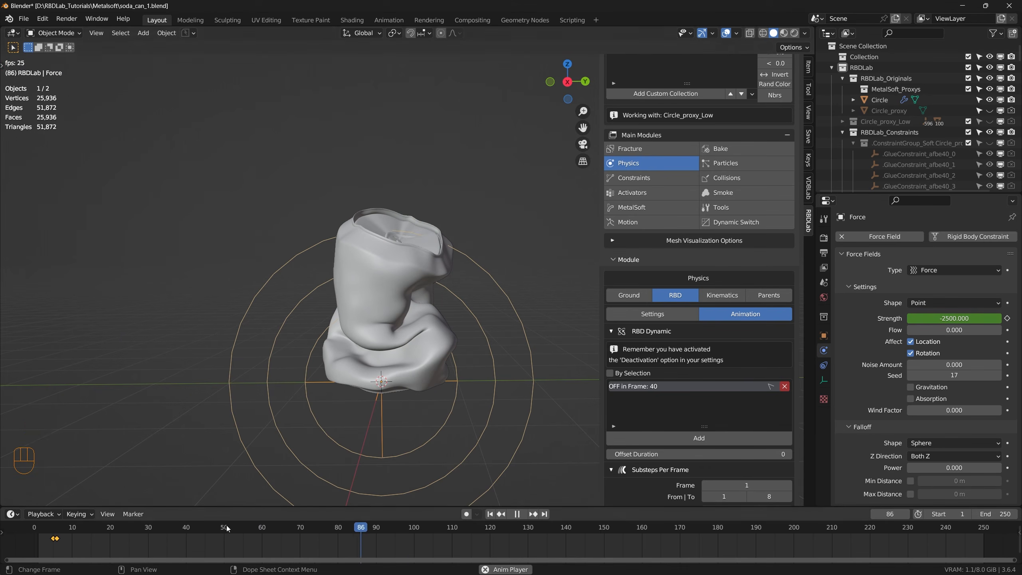
pyautogui.click(490, 513)
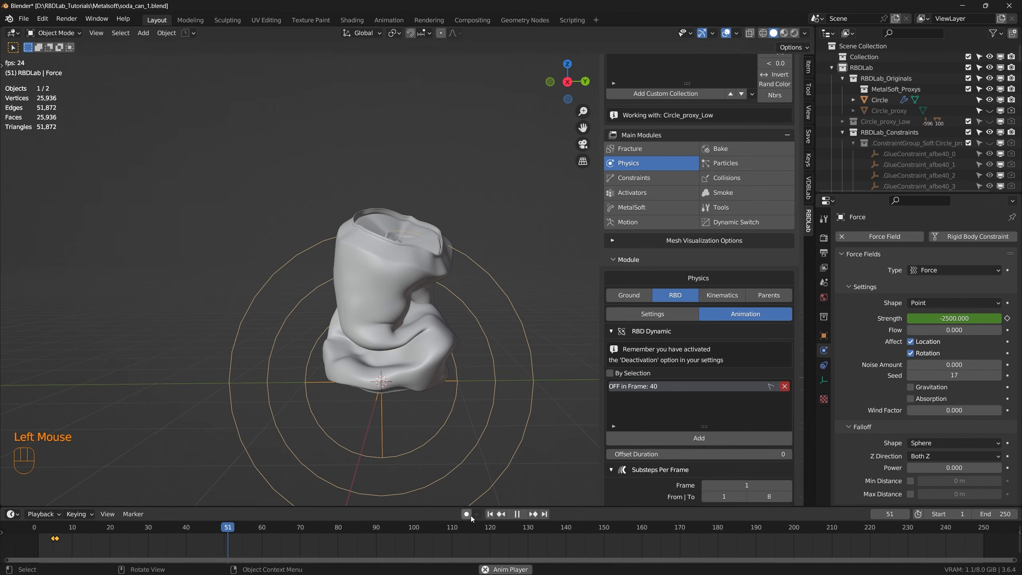
pyautogui.click(490, 513)
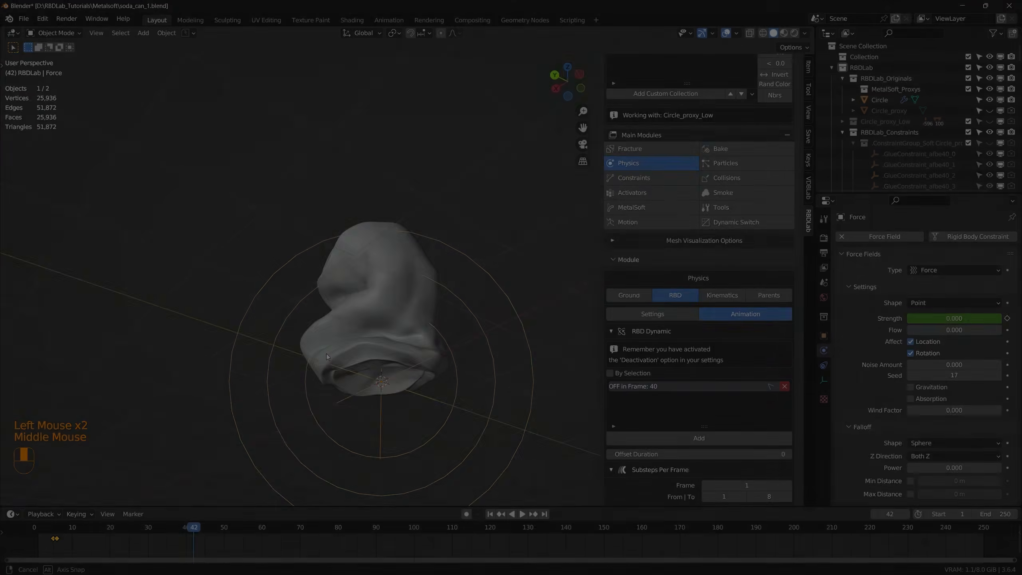
pyautogui.moveTo(313, 367); pyautogui.dragTo(469, 400, button='middle')
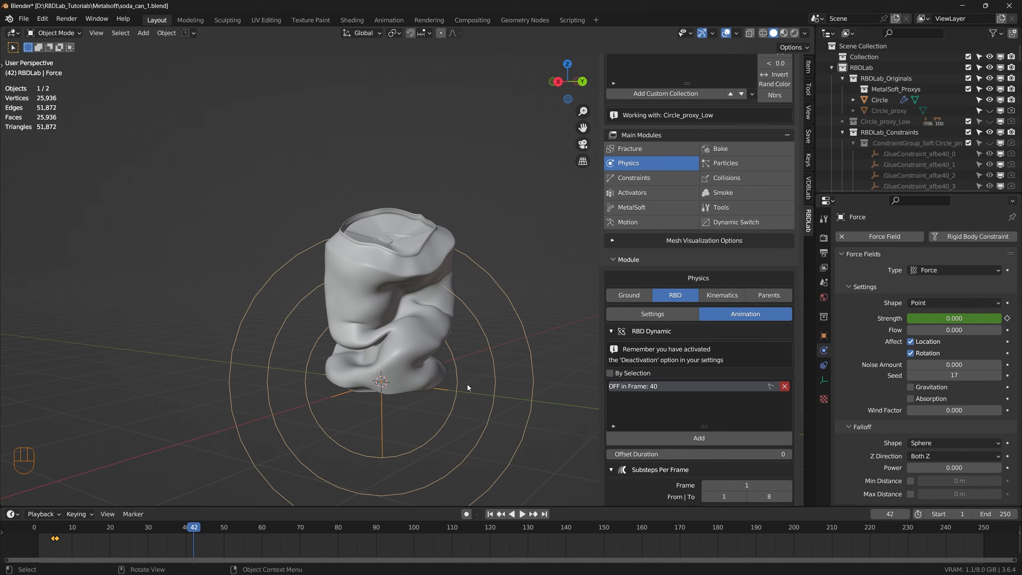
# Step: Save the soda can file
pyautogui.hotkey('ctrl', 's')
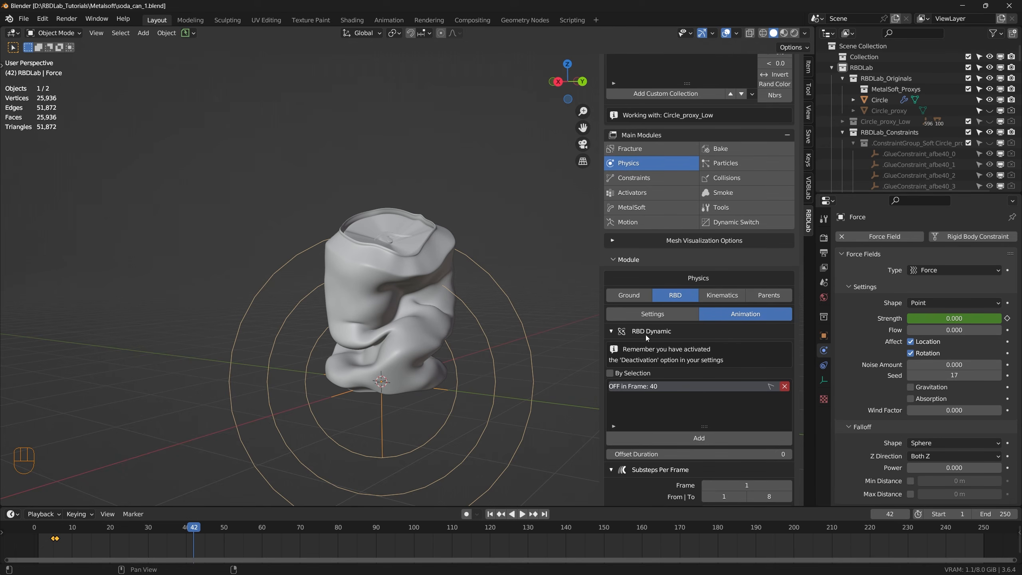
pyautogui.scroll(4, 645, 334)
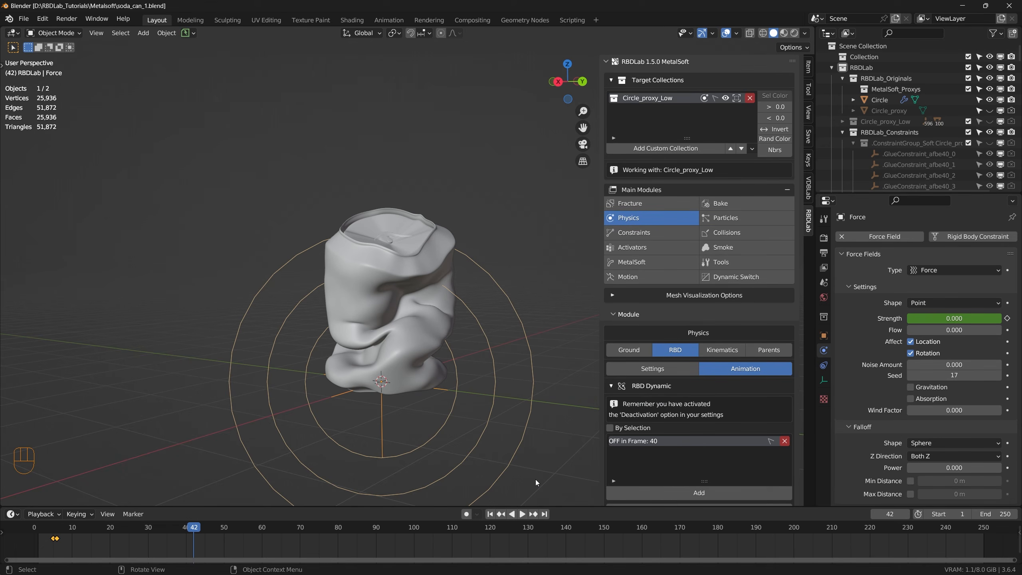